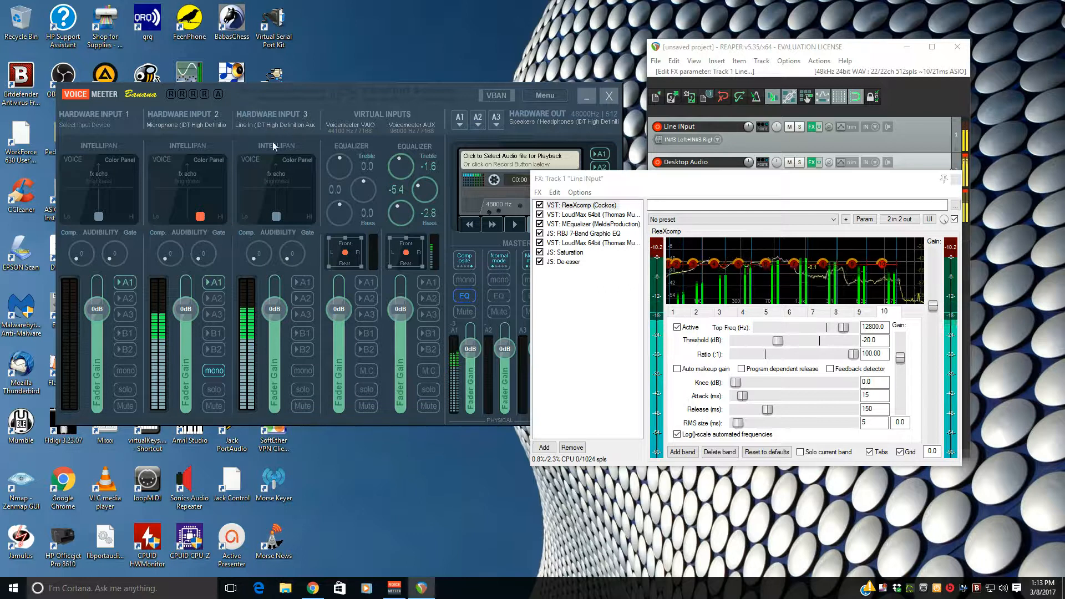
Listen briefly to Hardware Input 3 by switching its A1 output routing on and off again.
click(302, 281)
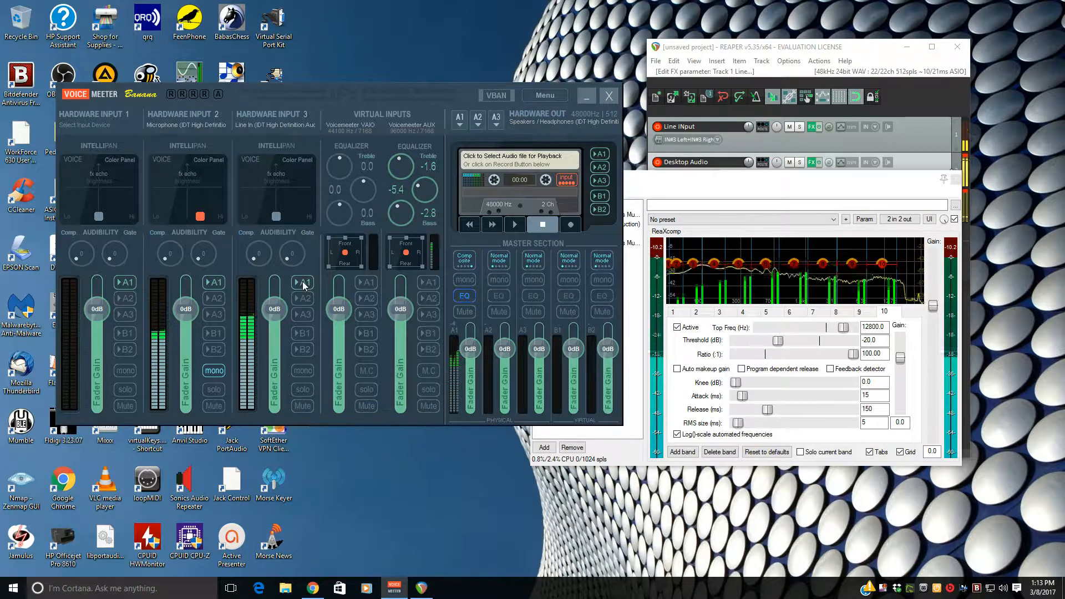
click(302, 282)
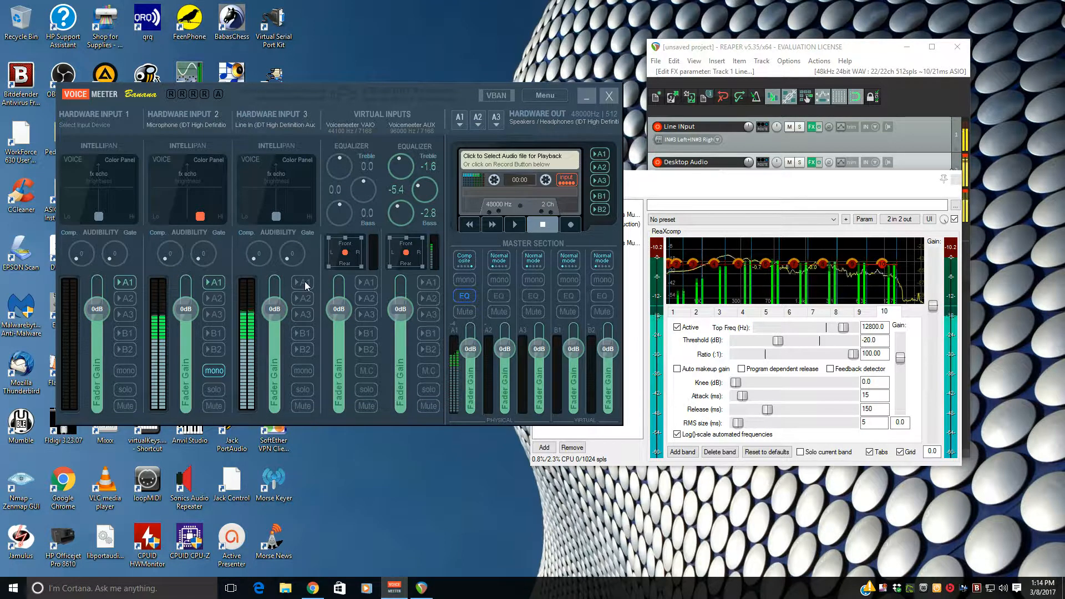
Examine the settings of each effect in the Line INput track's FX chain, from ReaXcomp through De-esser.
drag(689, 178, 792, 195)
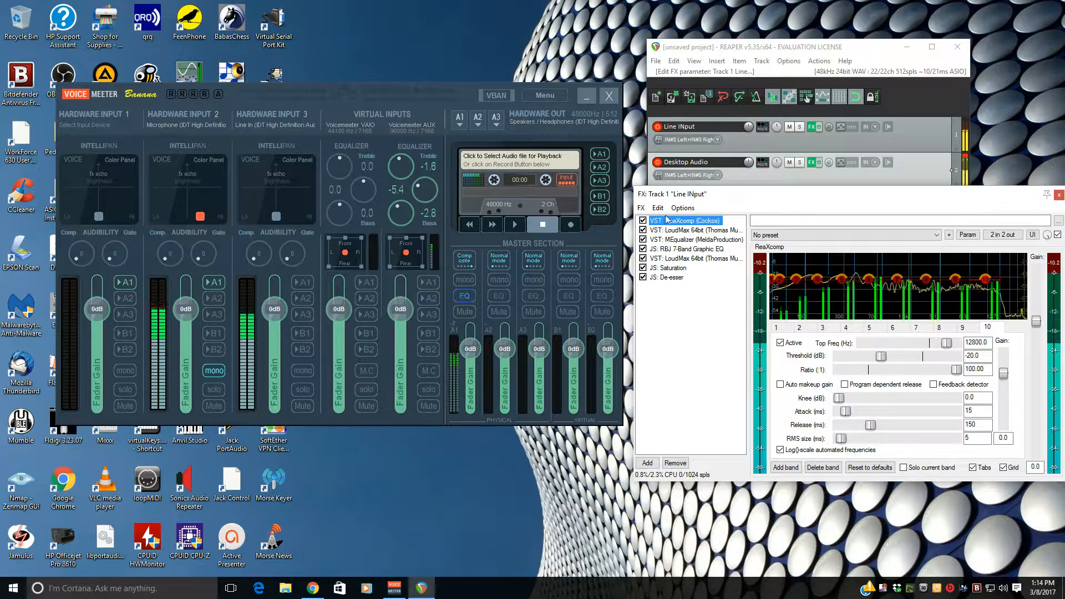
click(696, 230)
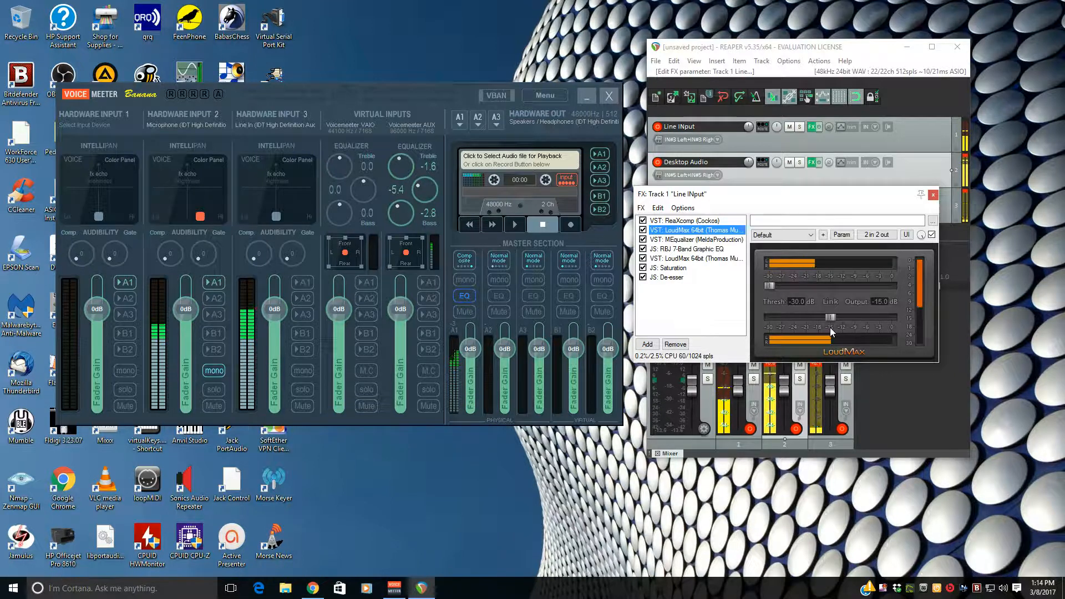
click(690, 239)
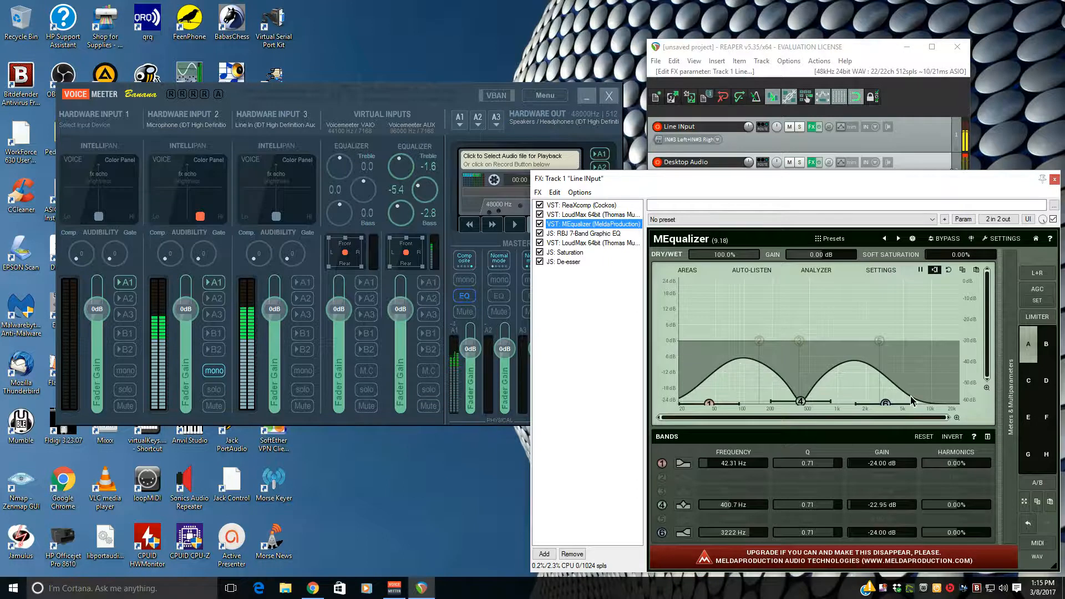
click(587, 234)
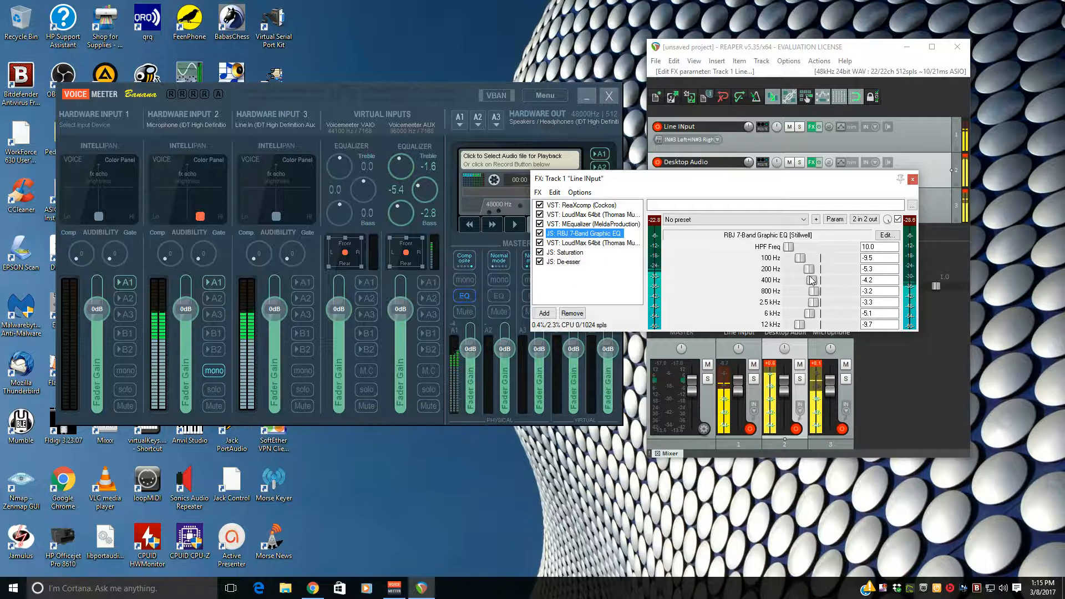
click(591, 244)
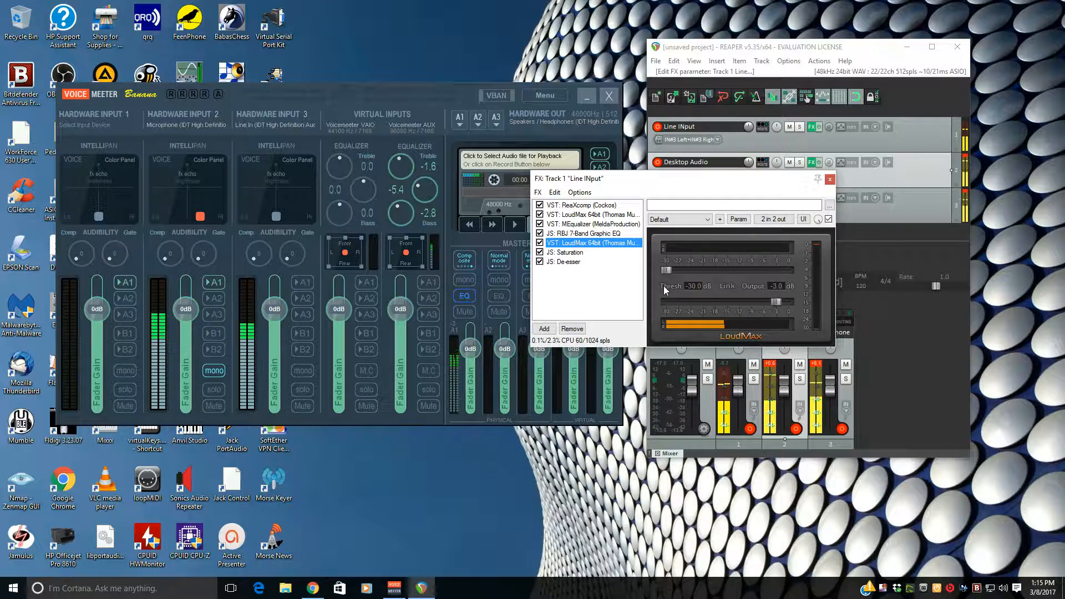
click(579, 252)
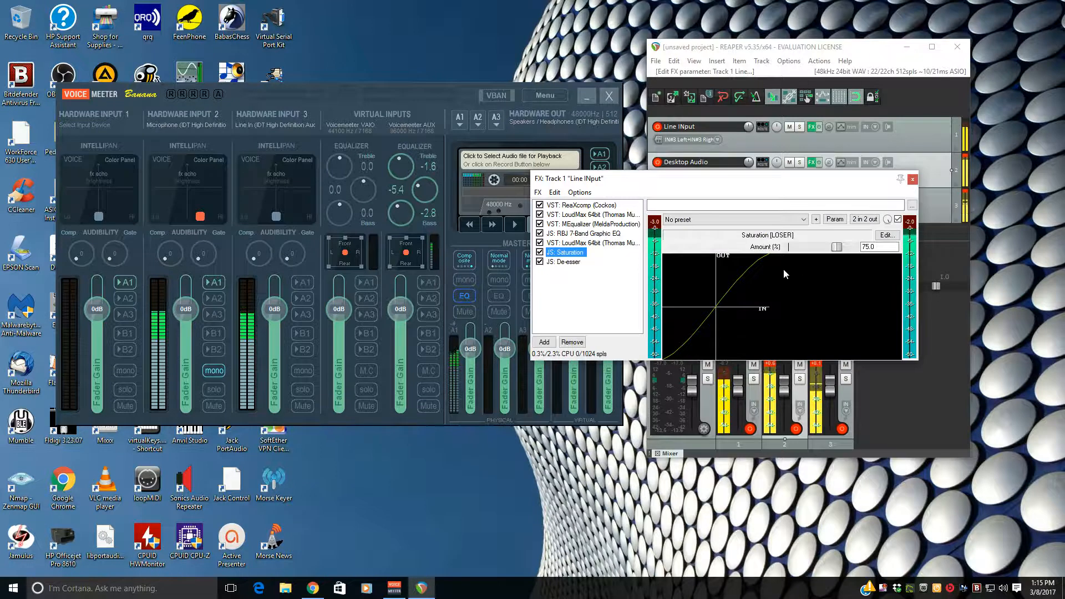
click(577, 262)
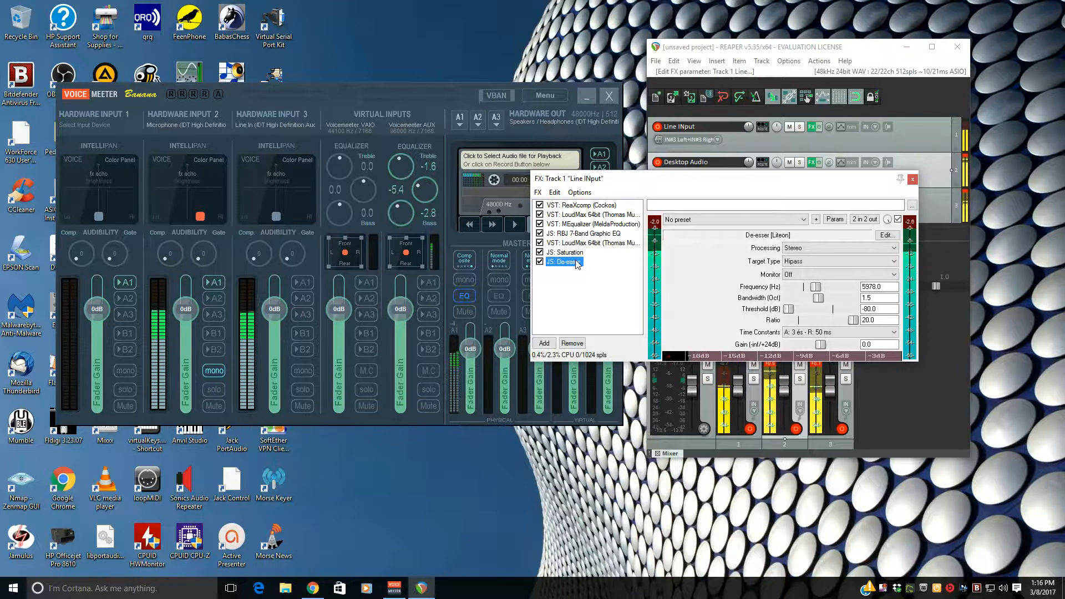
click(579, 207)
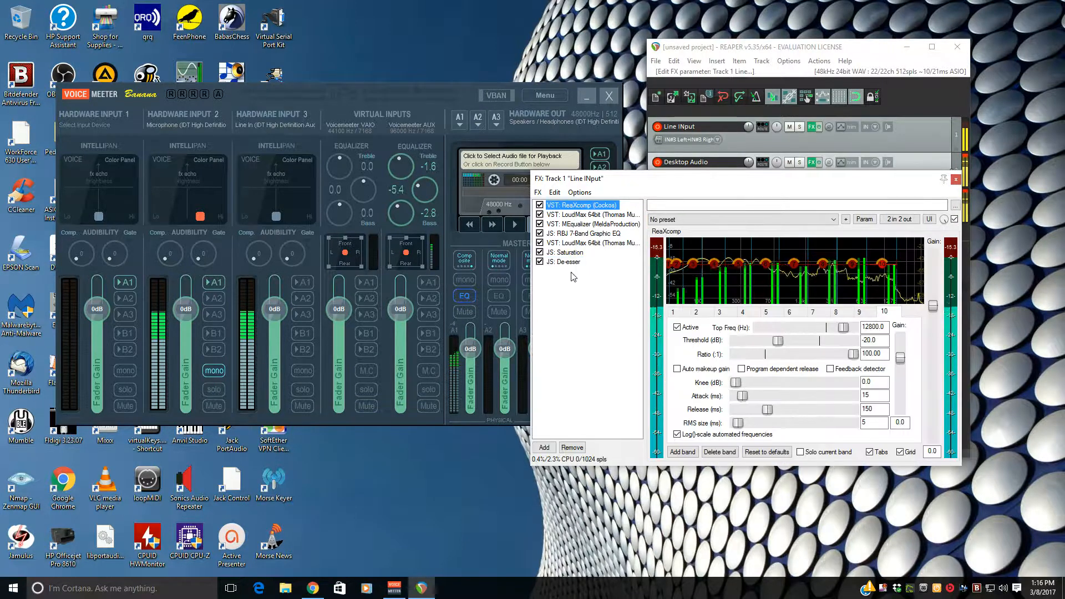
click(586, 224)
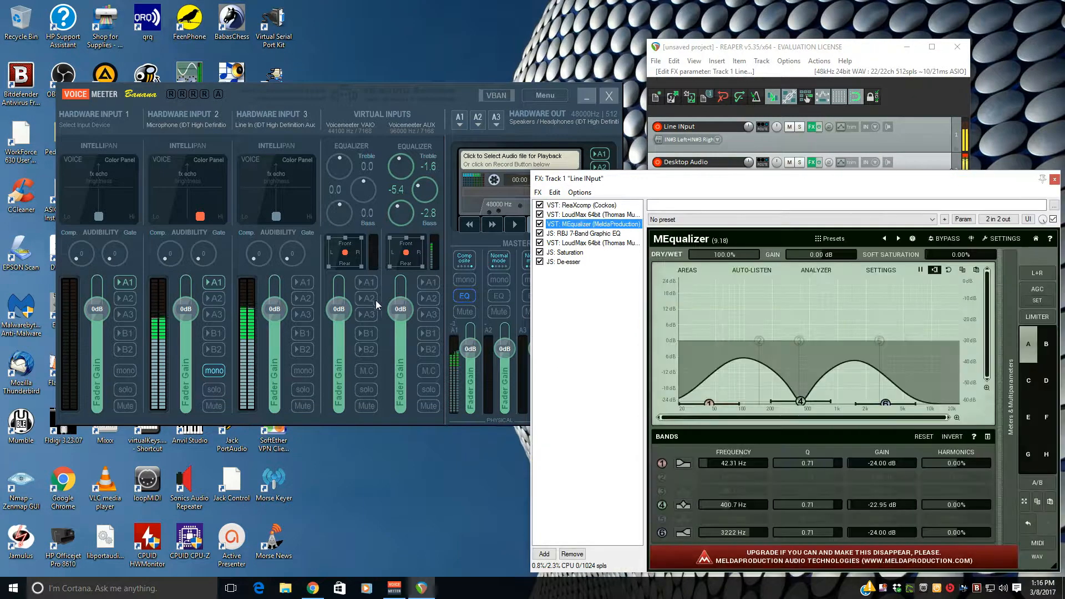
Audition Hardware Input 3 through A1 with MEqualizer bypassed and re-enabled in the Line INput chain, and switch the A1 routing off.
click(307, 281)
click(672, 185)
drag(673, 186, 761, 176)
click(629, 214)
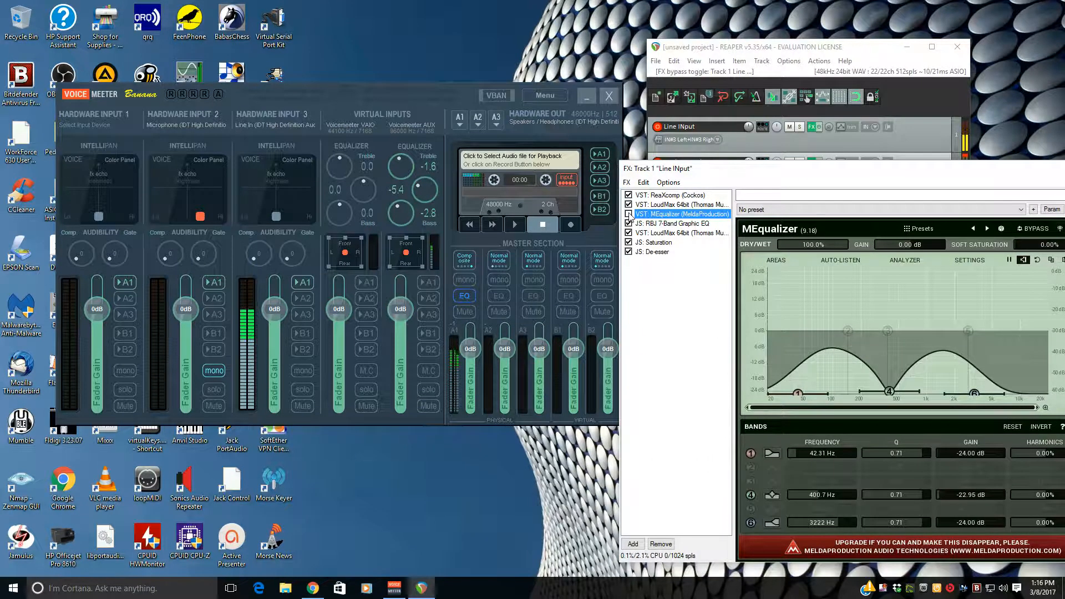
click(303, 282)
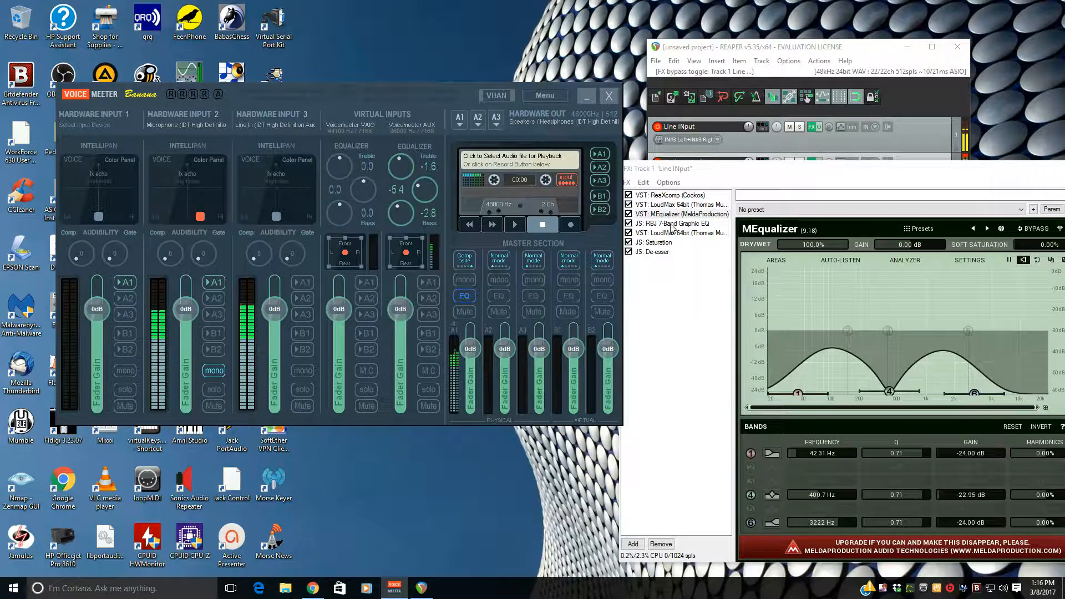
Audition Hardware Input 3 through A1 with the RBJ 7-Band Graphic EQ bypassed and re-enabled, and switch the A1 routing off.
click(308, 283)
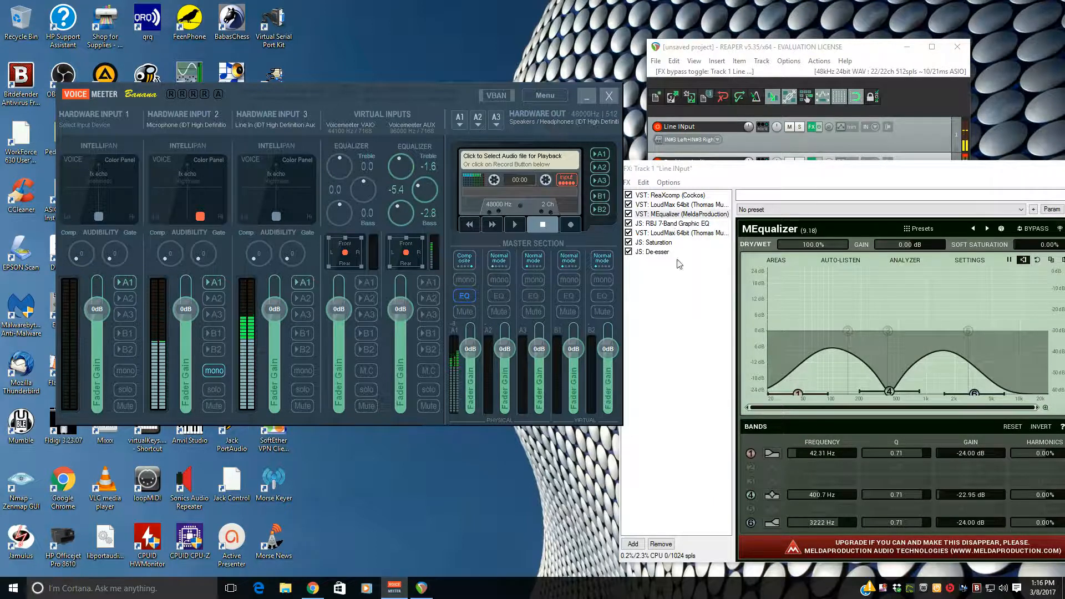
click(628, 224)
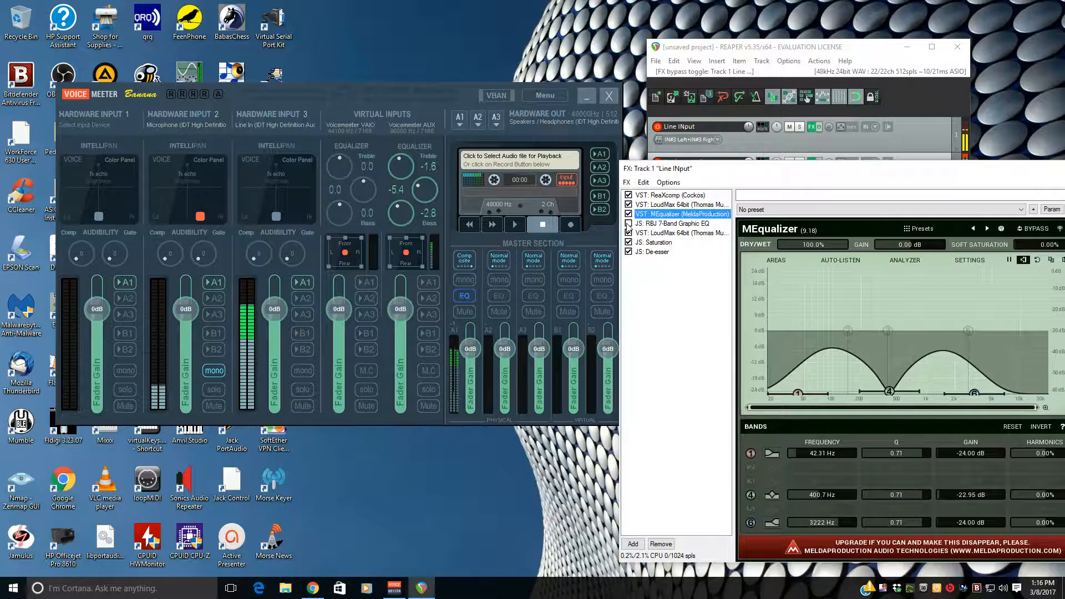
click(628, 224)
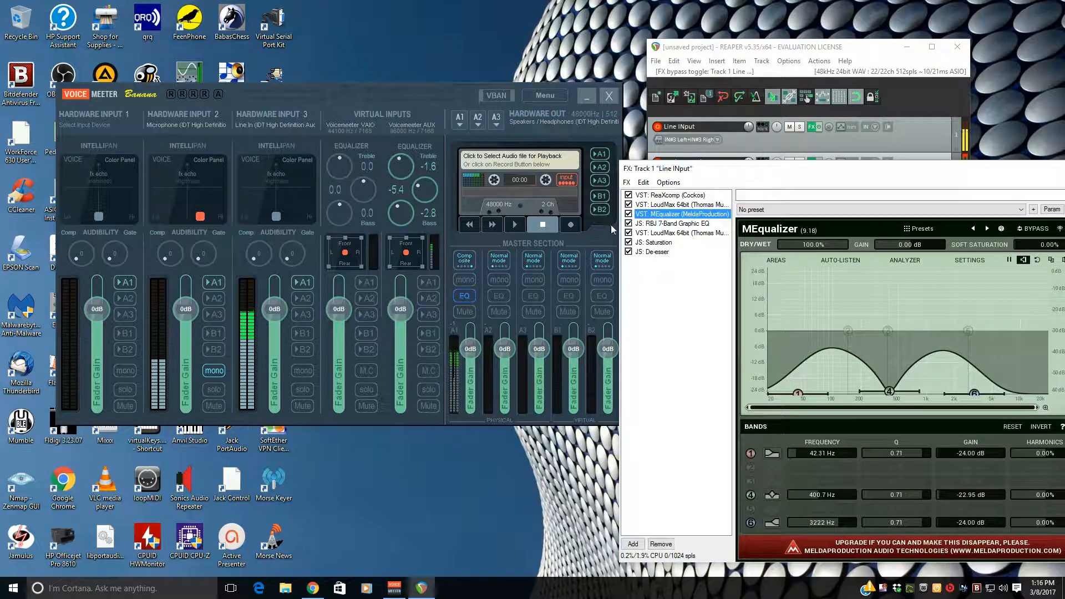
click(303, 287)
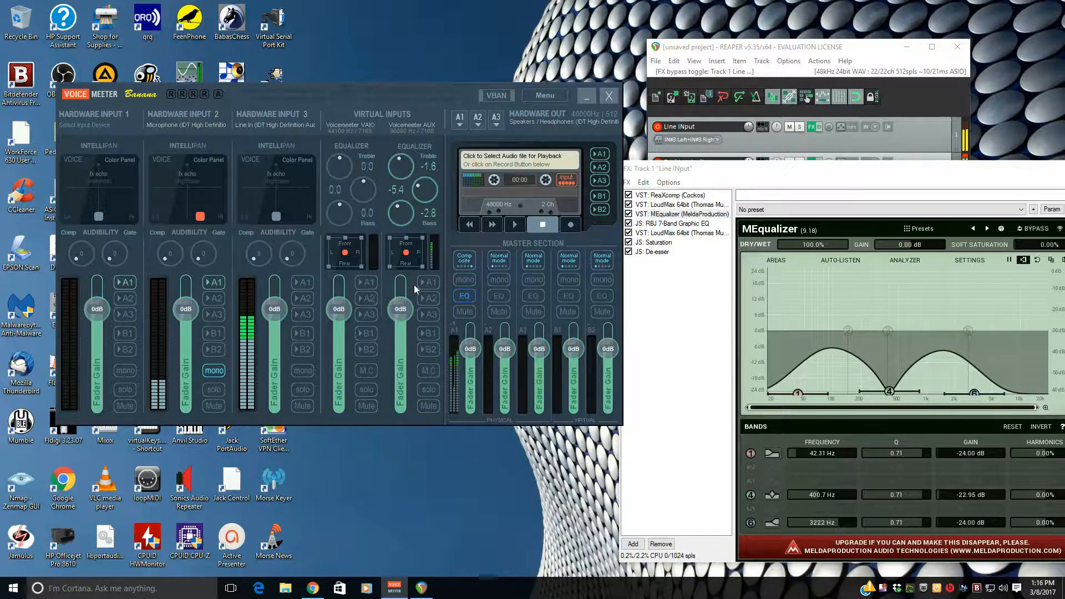
Audition Hardware Input 3 through A1 with the second LoudMax limiter bypassed and re-enabled, and switch the A1 routing off.
click(685, 233)
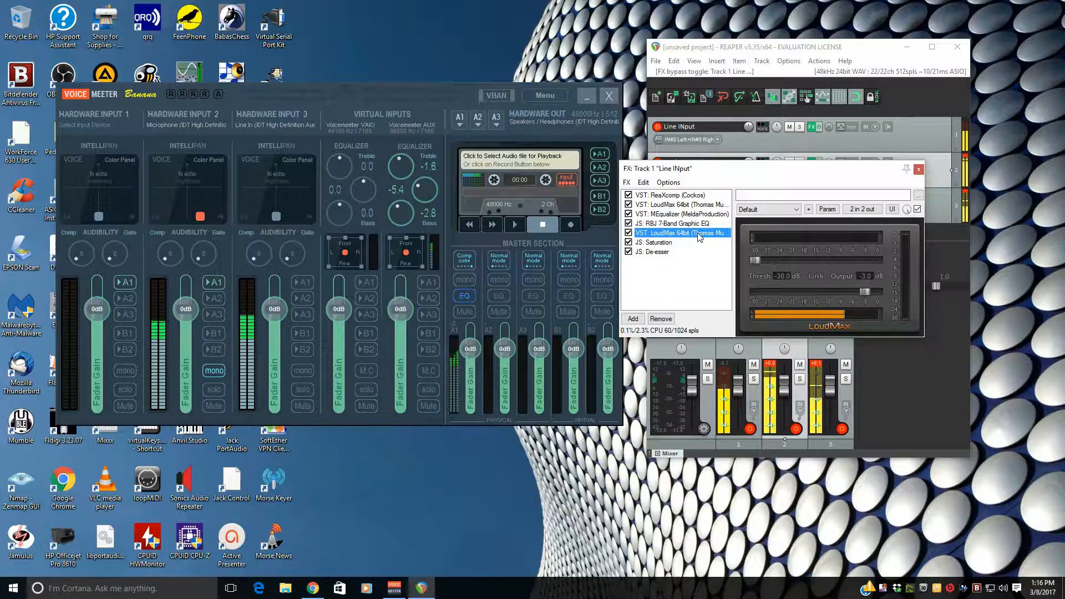
click(304, 282)
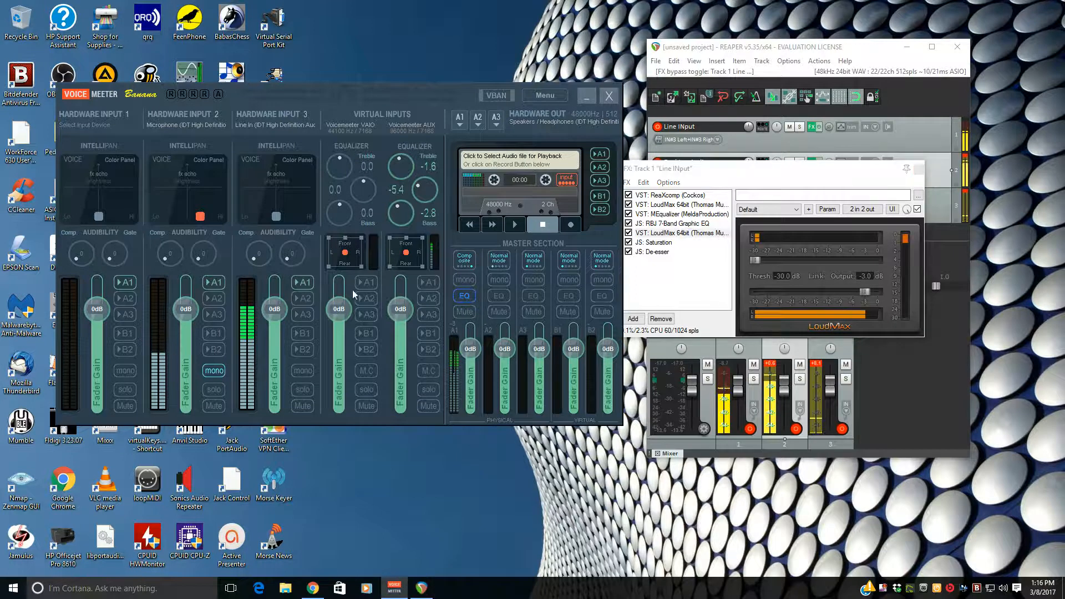
click(628, 233)
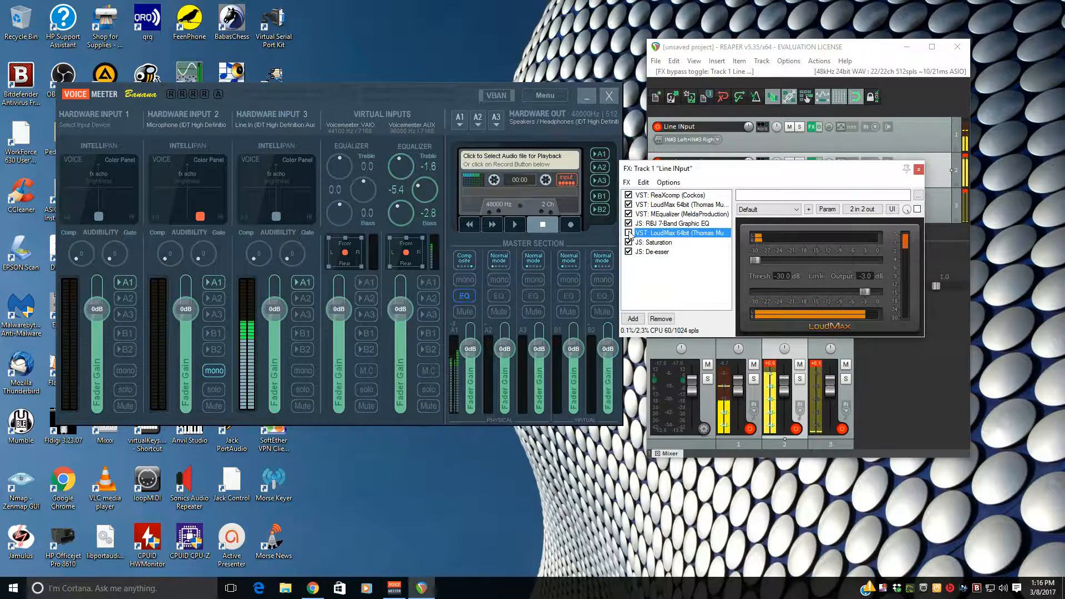
click(629, 233)
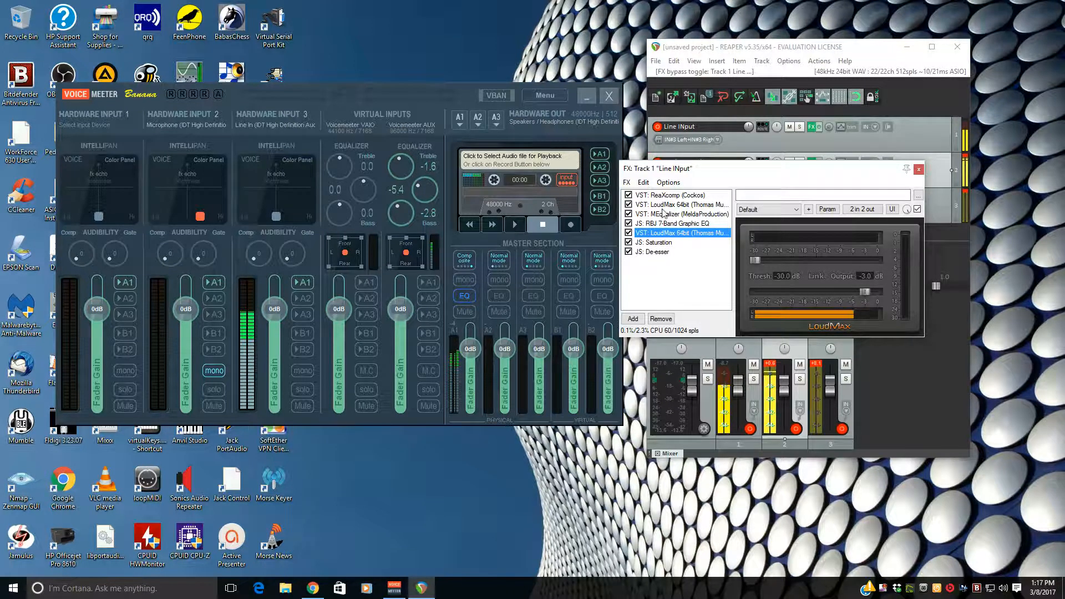
click(304, 284)
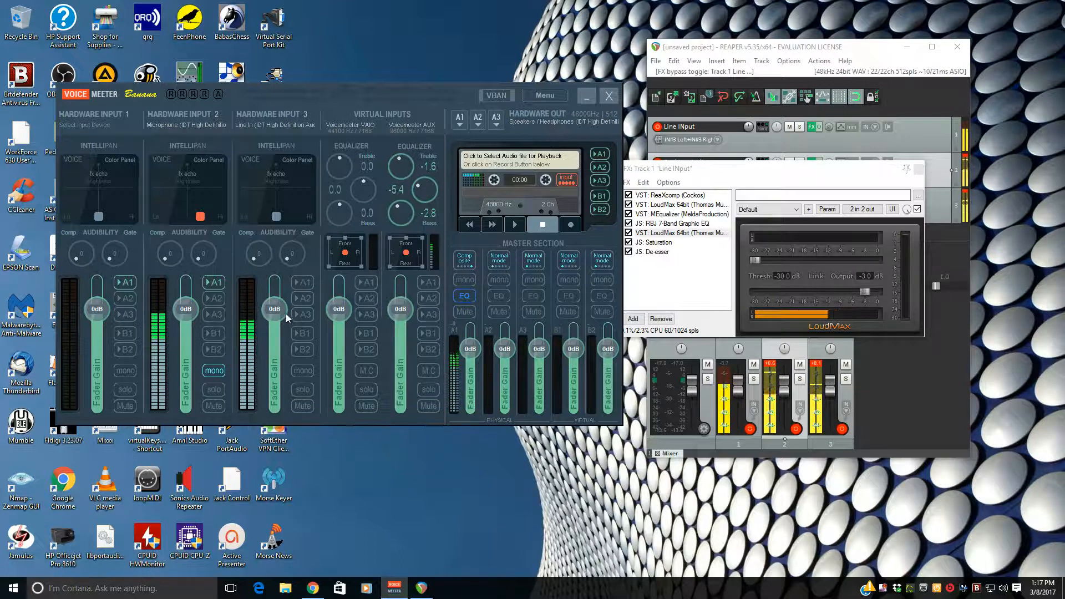
Audition Hardware Input 3 through A1 with the Saturation effect bypassed and re-enabled, and switch the A1 routing off.
click(303, 283)
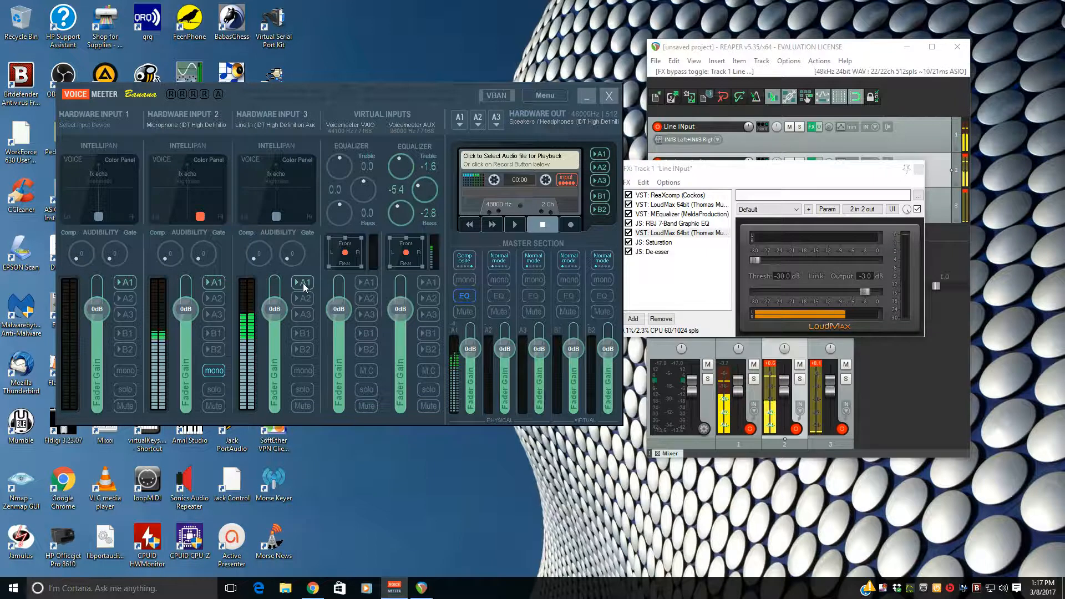
click(628, 243)
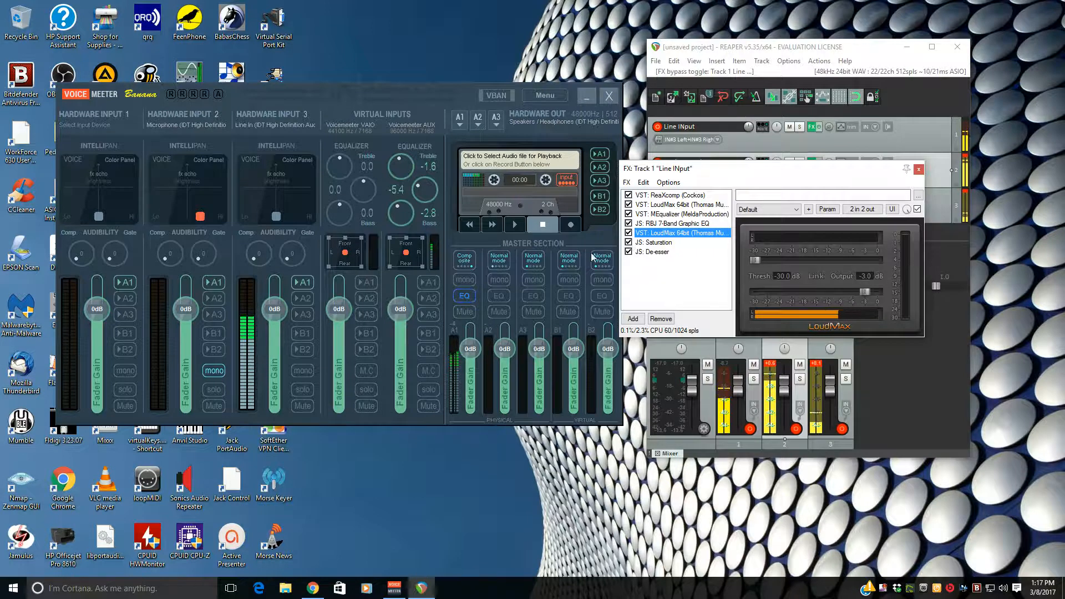
click(306, 284)
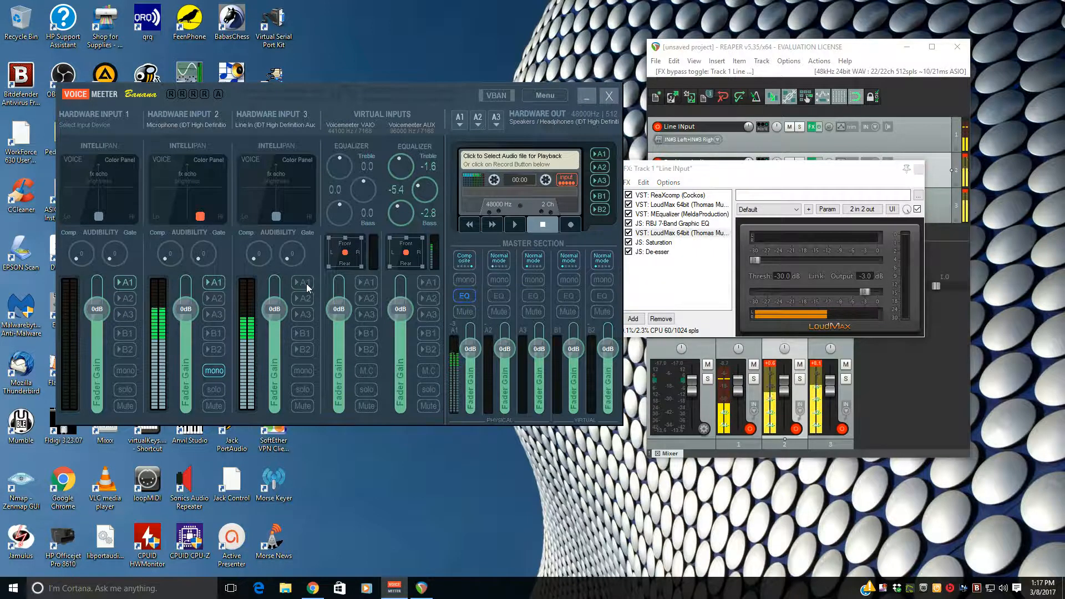
Audition Hardware Input 3 through A1 with the De-esser bypassed and re-enabled, and switch the A1 routing off.
click(306, 284)
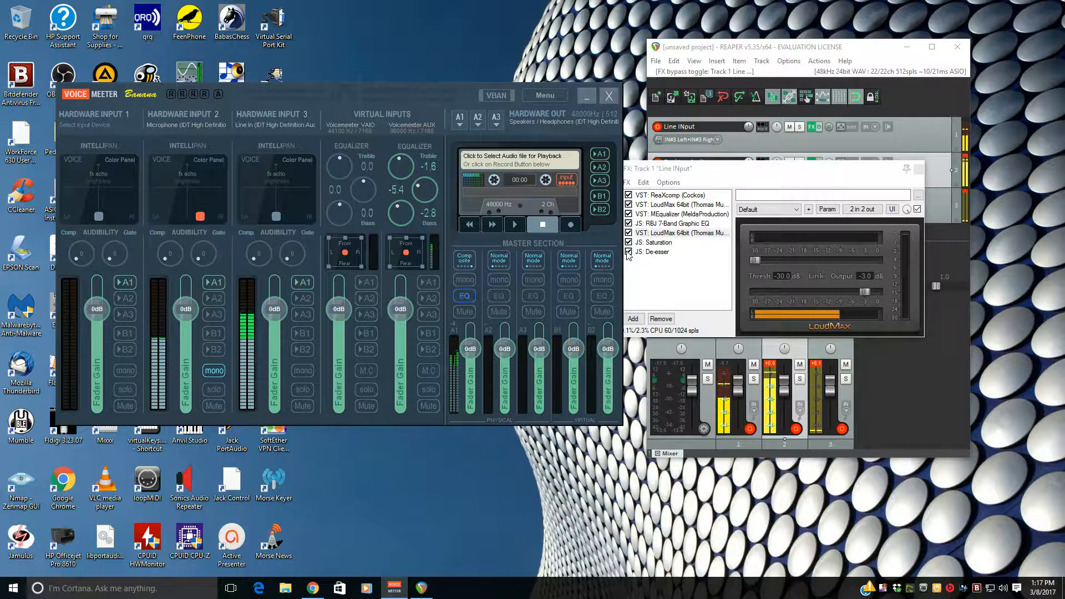
click(628, 252)
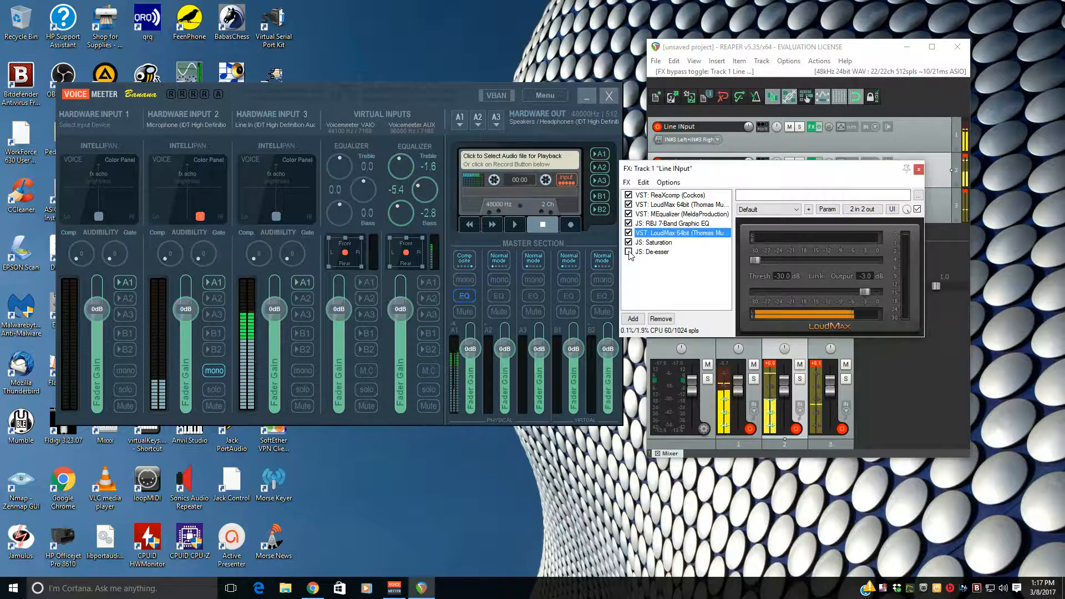
click(648, 253)
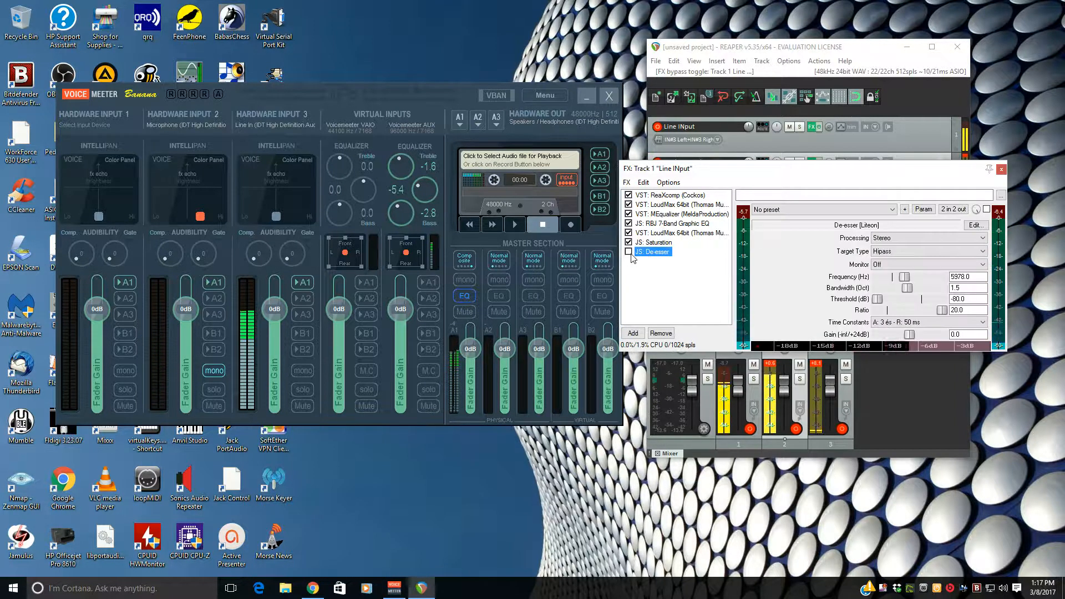
click(629, 252)
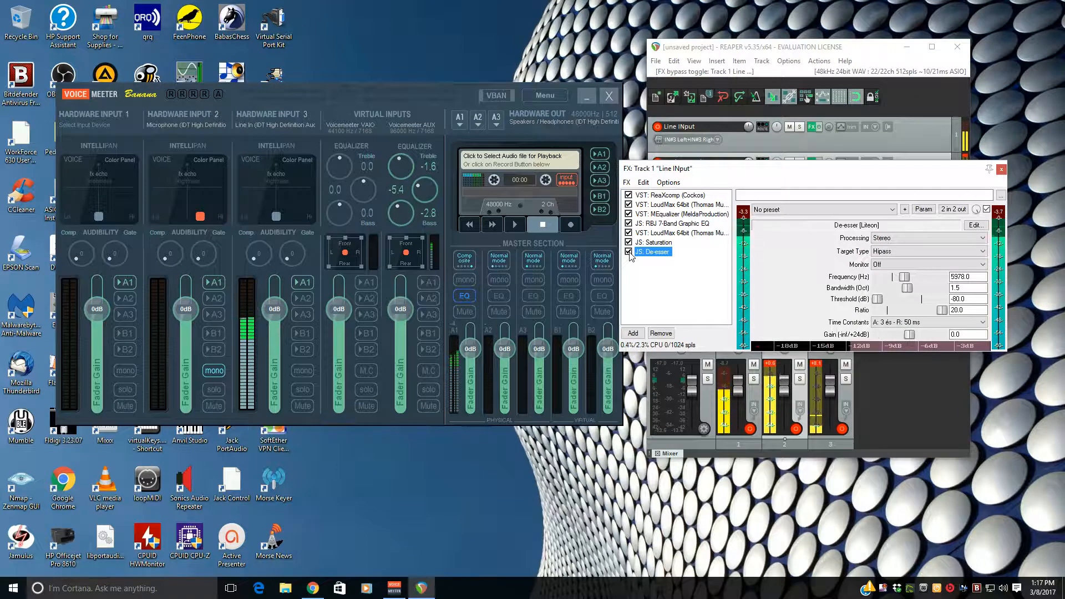
click(307, 284)
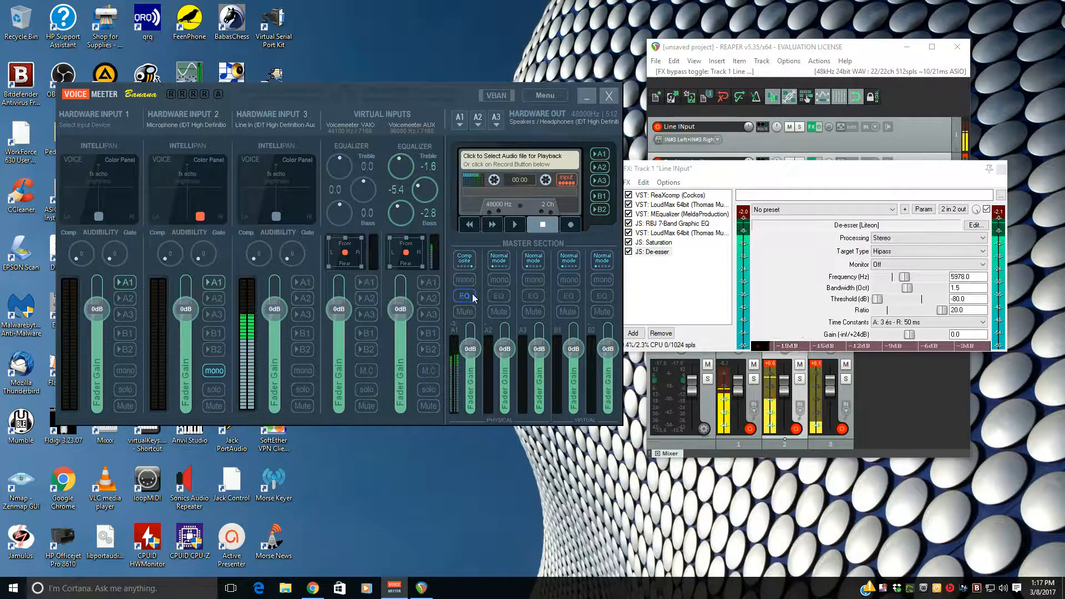
Route the Voicemeeter AUX virtual input to A1 and open the Desktop Audio track's FX chain in place of Line INput's.
click(1000, 169)
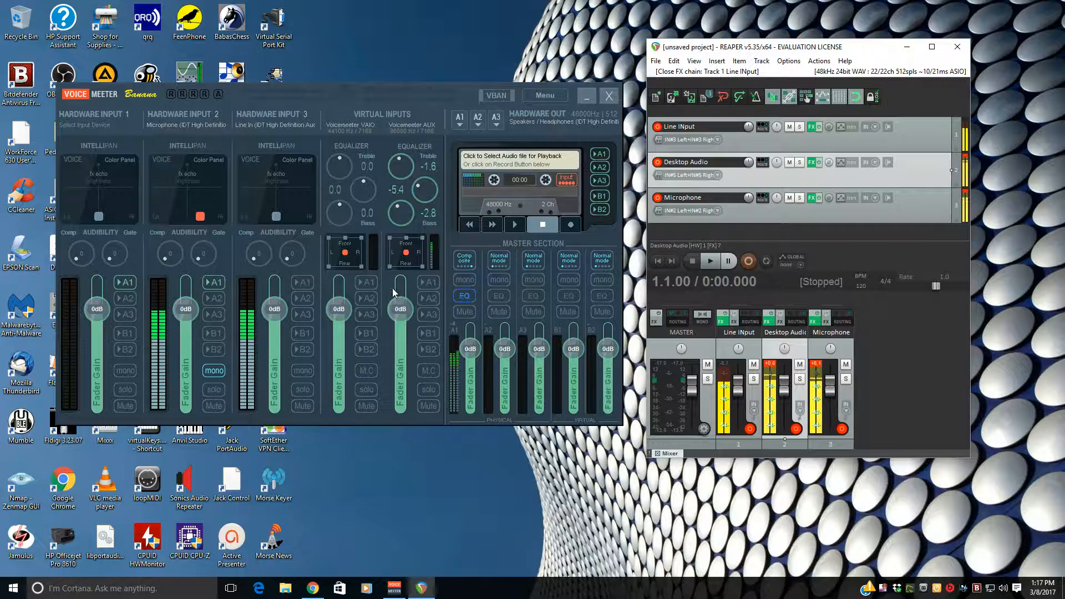
click(425, 282)
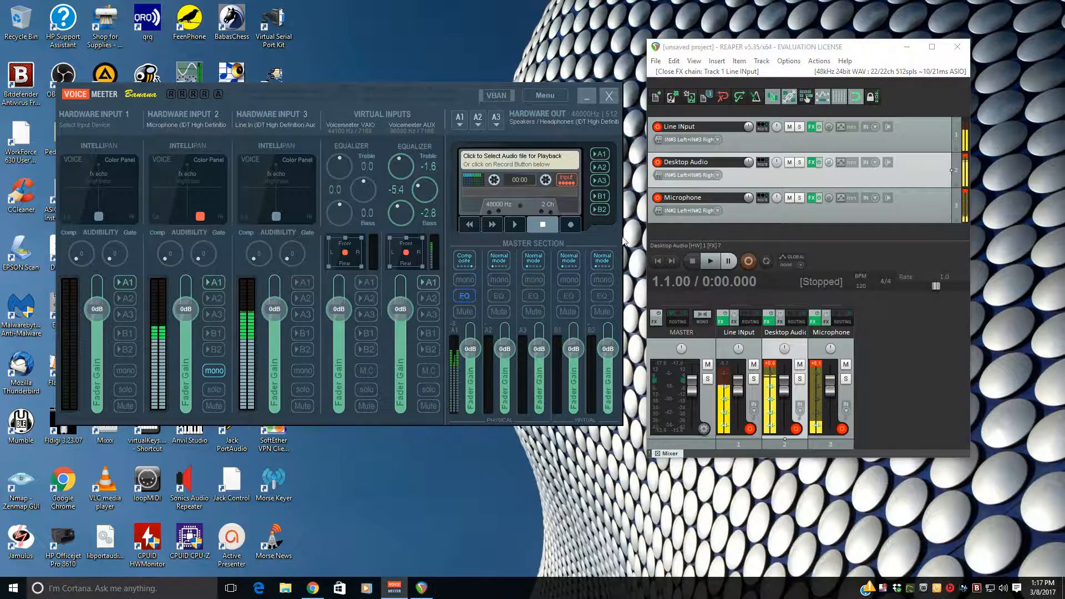
click(811, 162)
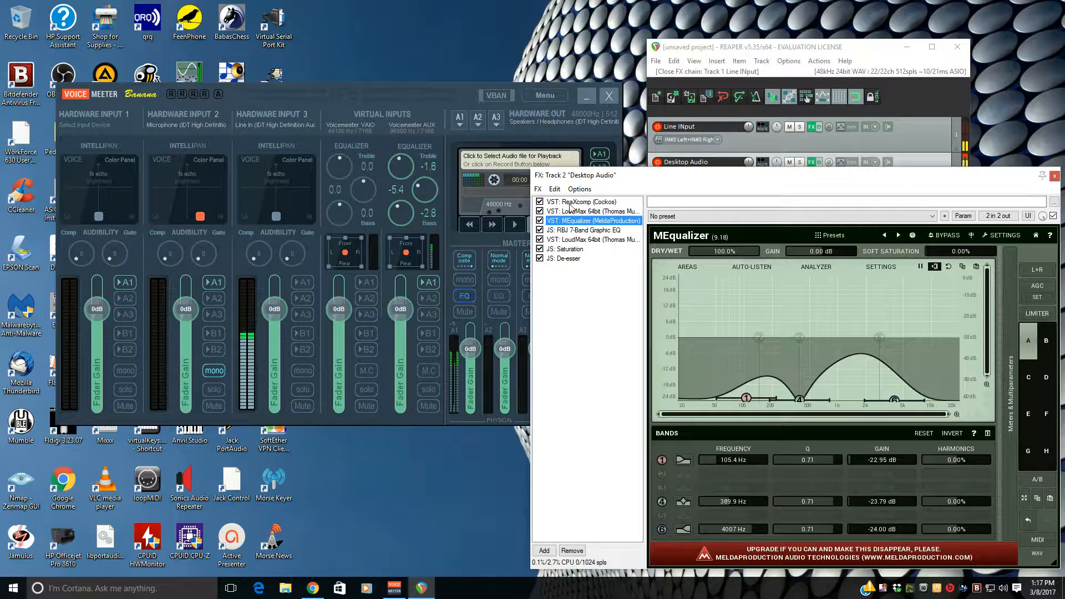
Audition the Desktop Audio track with MEqualizer and the RBJ 7-Band Graphic EQ each bypassed and re-enabled.
click(539, 220)
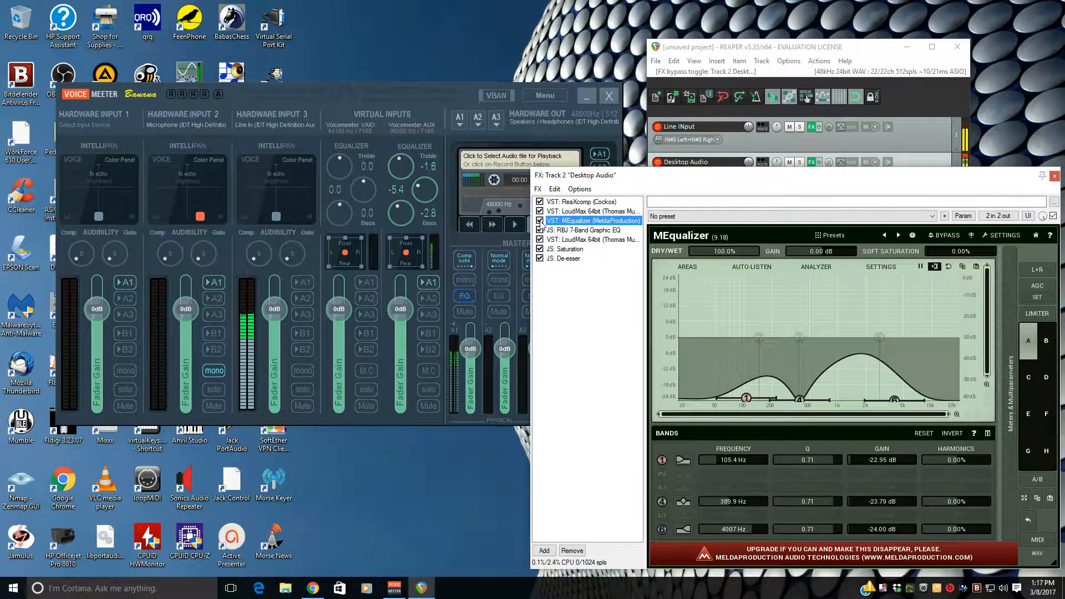
click(546, 231)
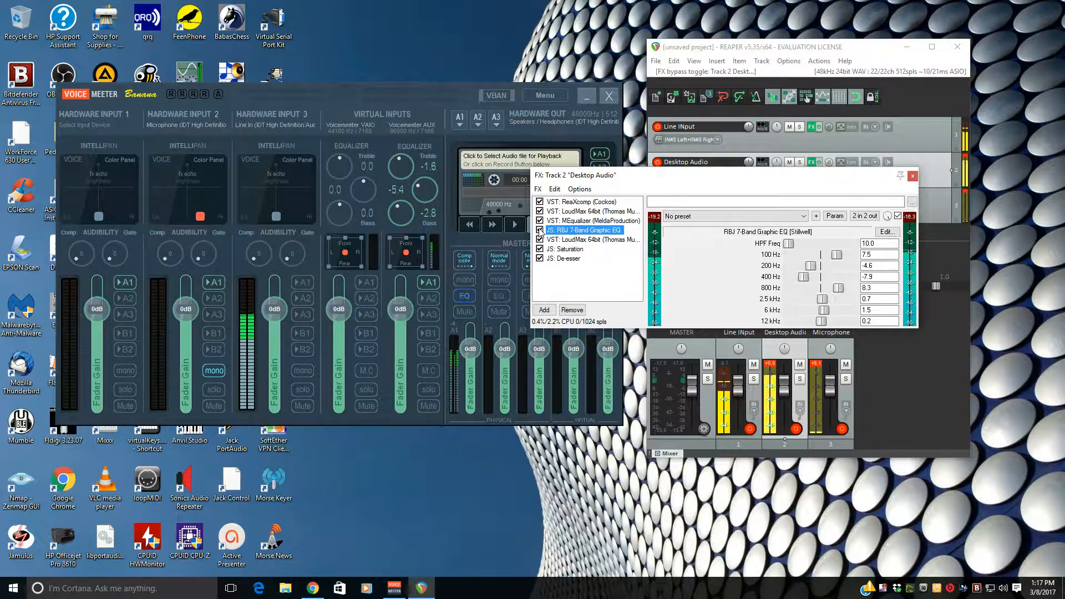
click(540, 230)
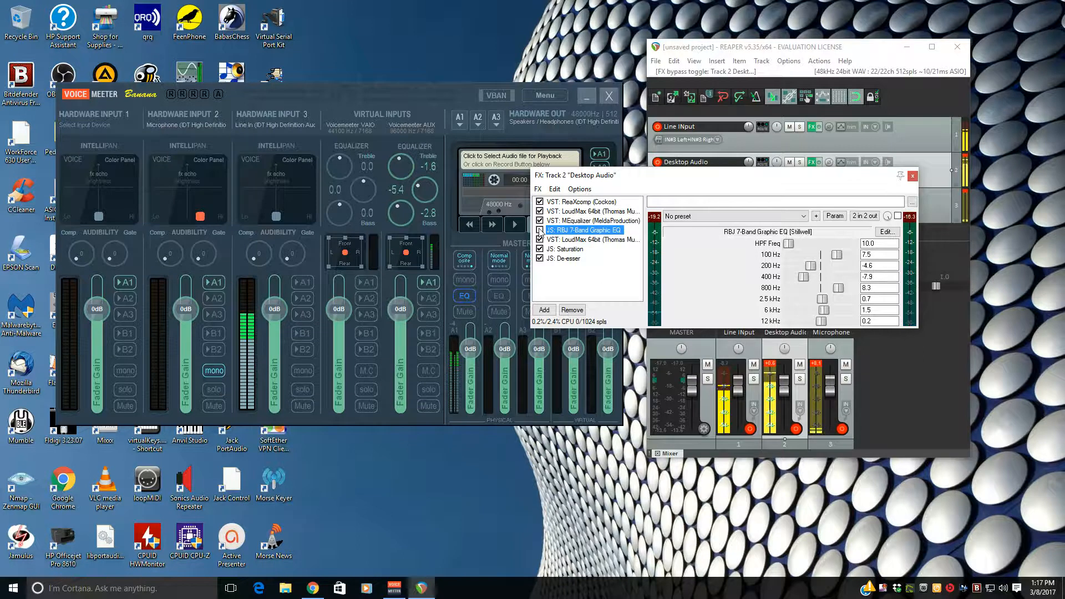
click(539, 230)
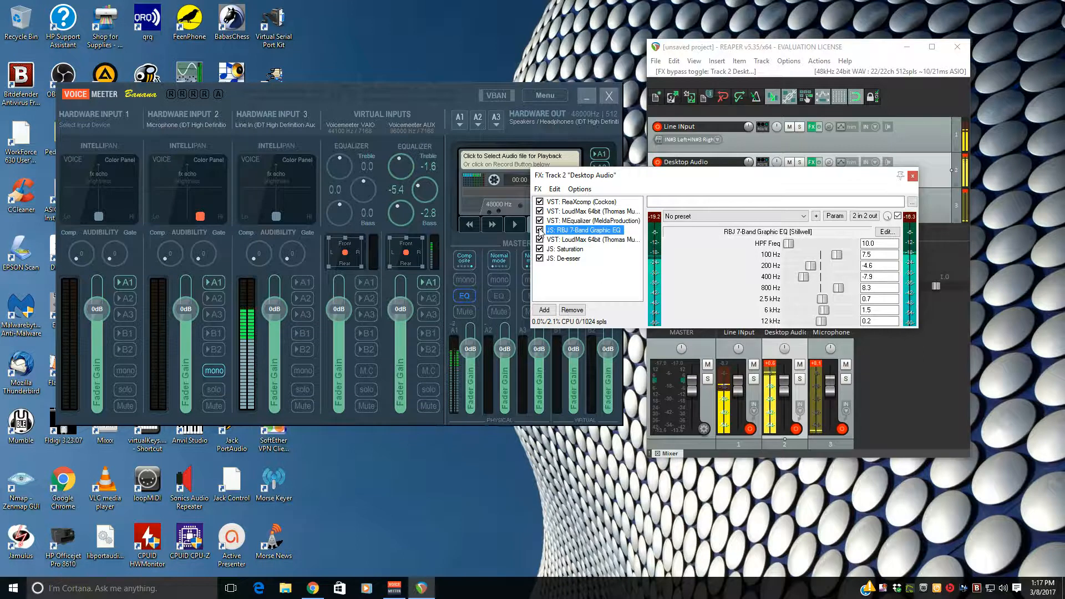
Audition the Desktop Audio track with the second LoudMax limiter bypassed and re-enabled.
click(565, 240)
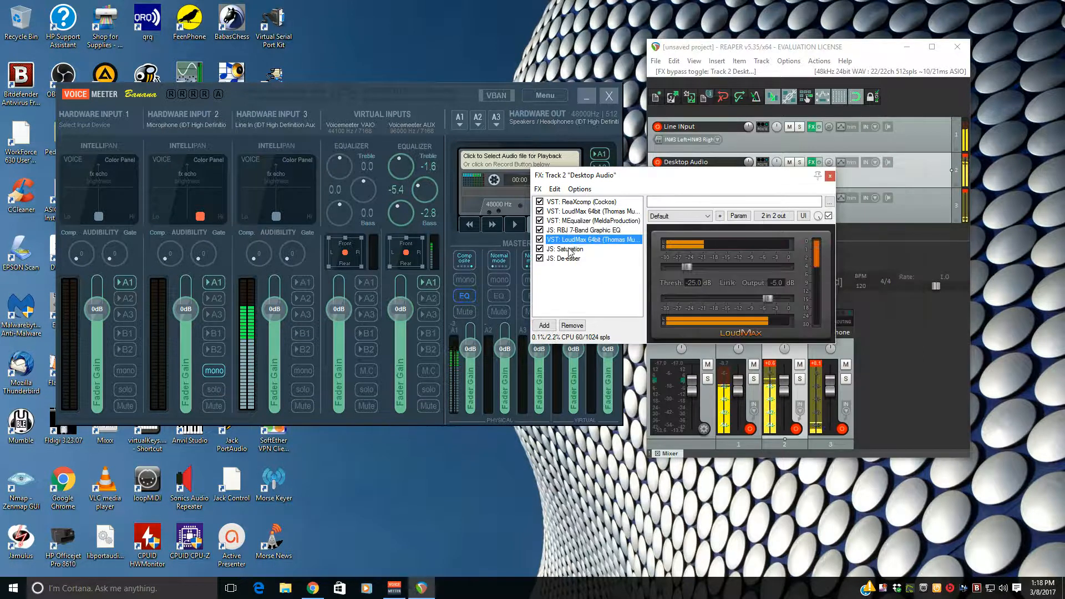
click(540, 239)
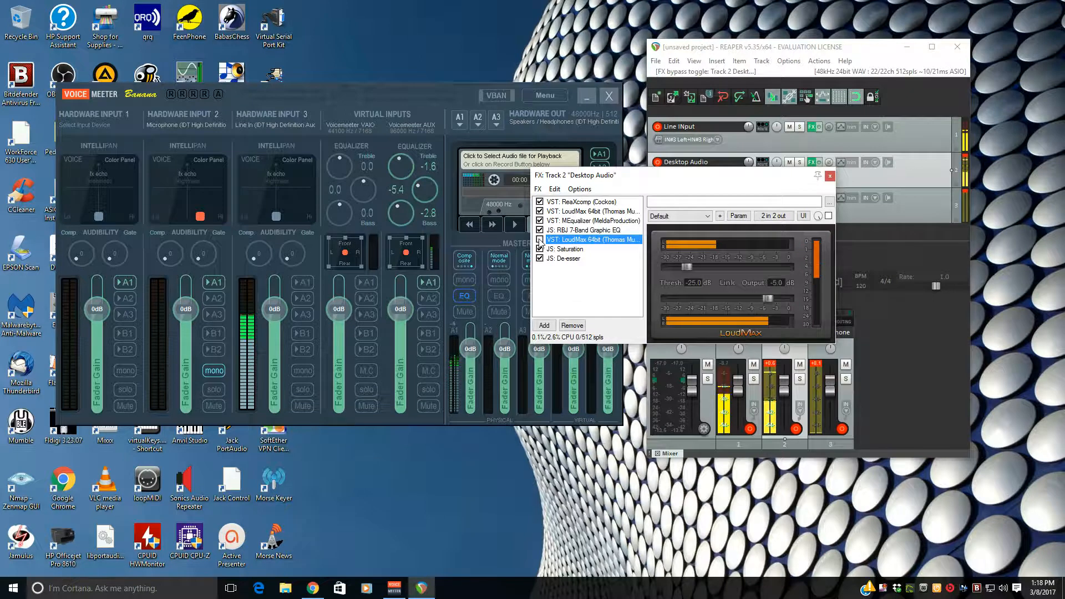
click(539, 240)
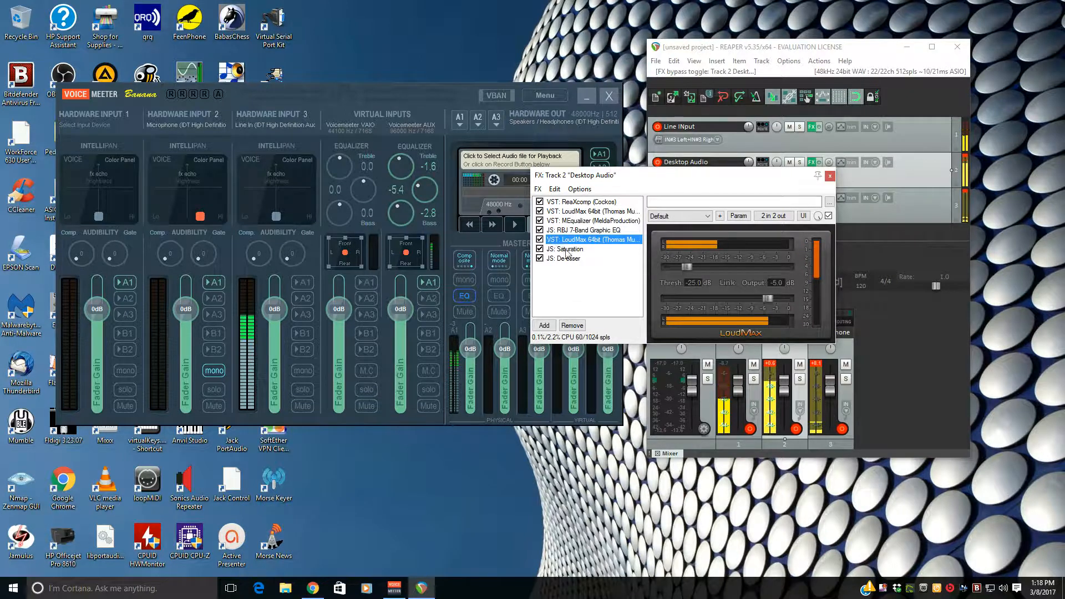
Audition the Desktop Audio track with the Saturation effect bypassed and re-enabled.
click(566, 249)
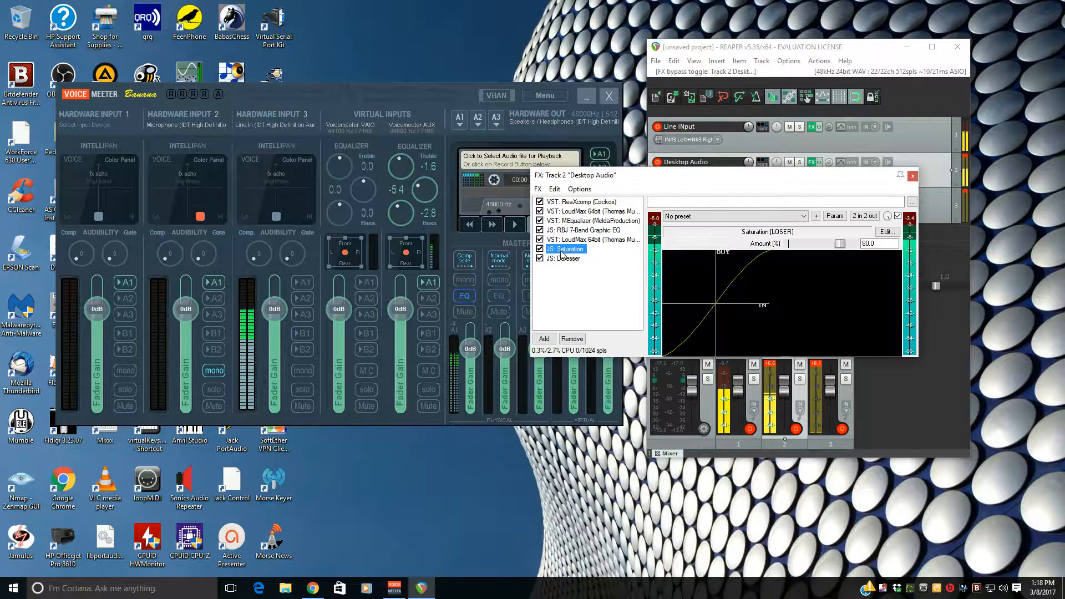
click(540, 249)
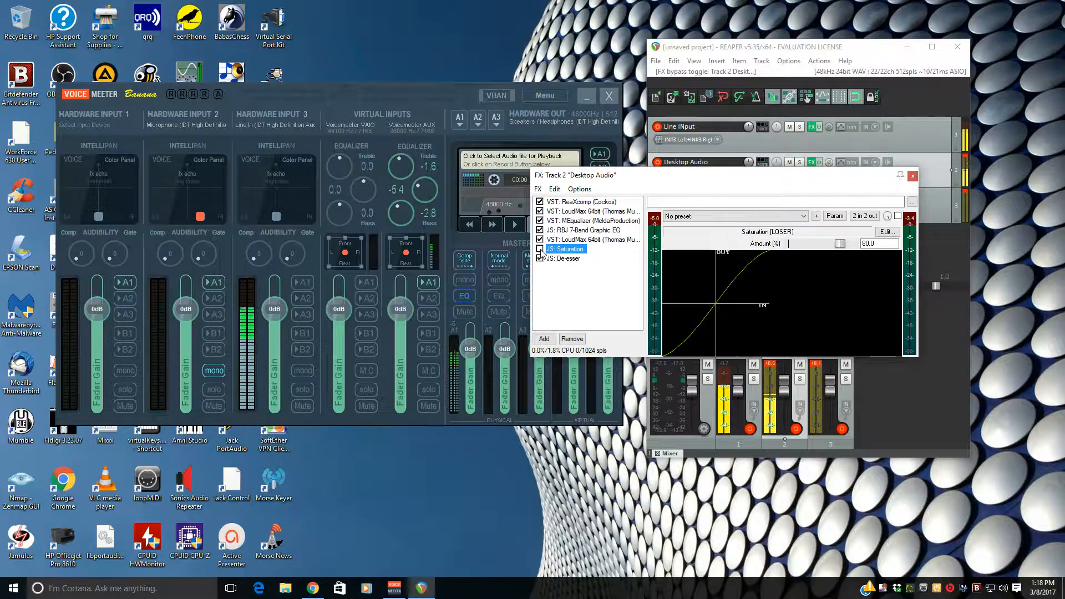
click(540, 250)
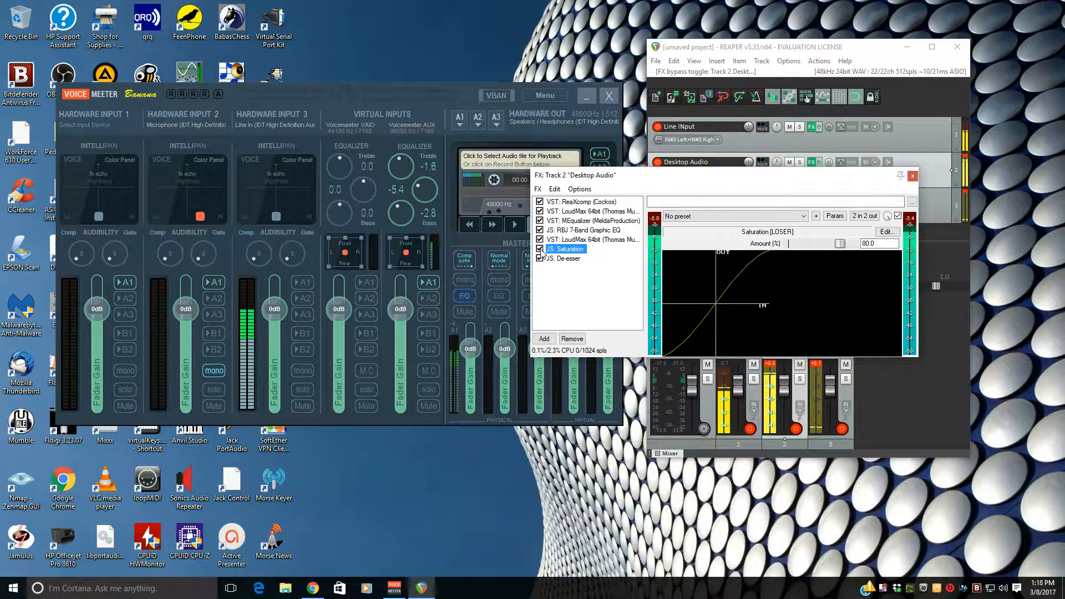
Audition the Desktop Audio track with the De-esser bypassed and re-enabled.
click(539, 258)
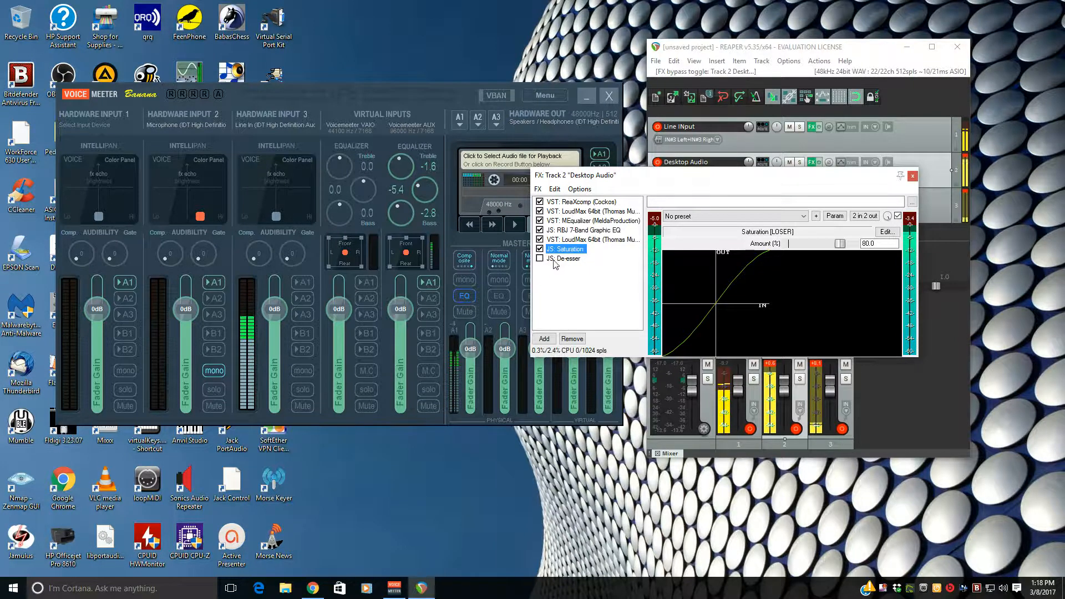
click(559, 259)
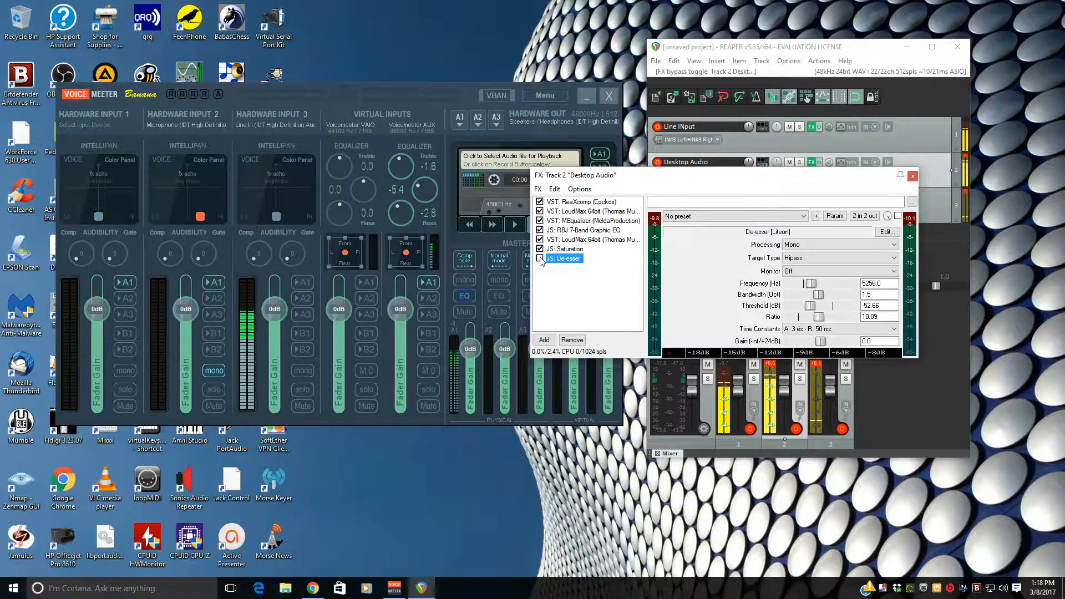
click(540, 258)
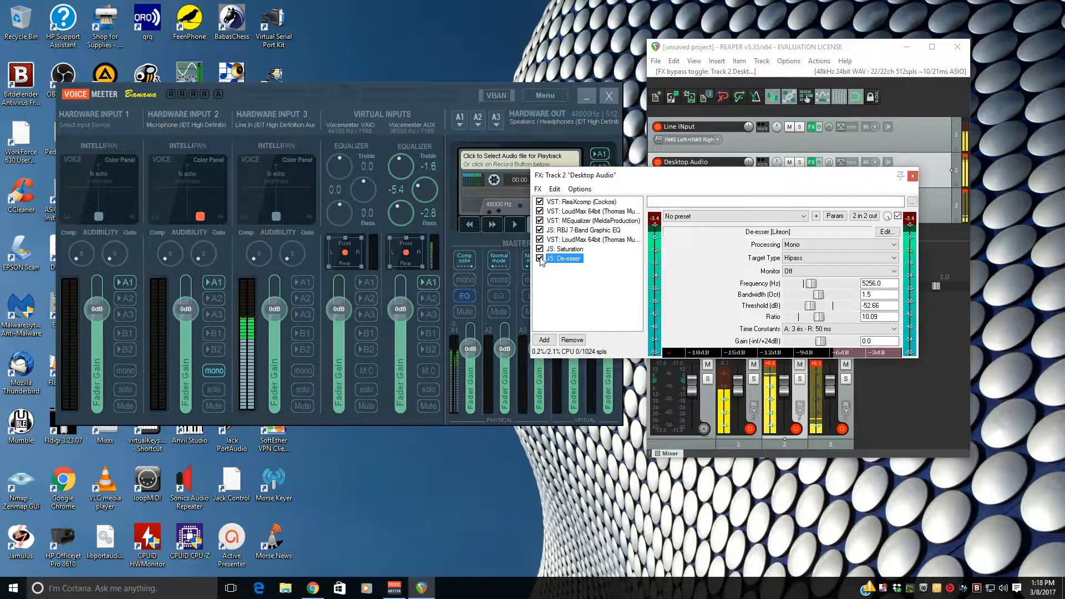
Audition the Desktop Audio track with the ReaXcomp multiband compressor bypassed and re-enabled.
click(543, 202)
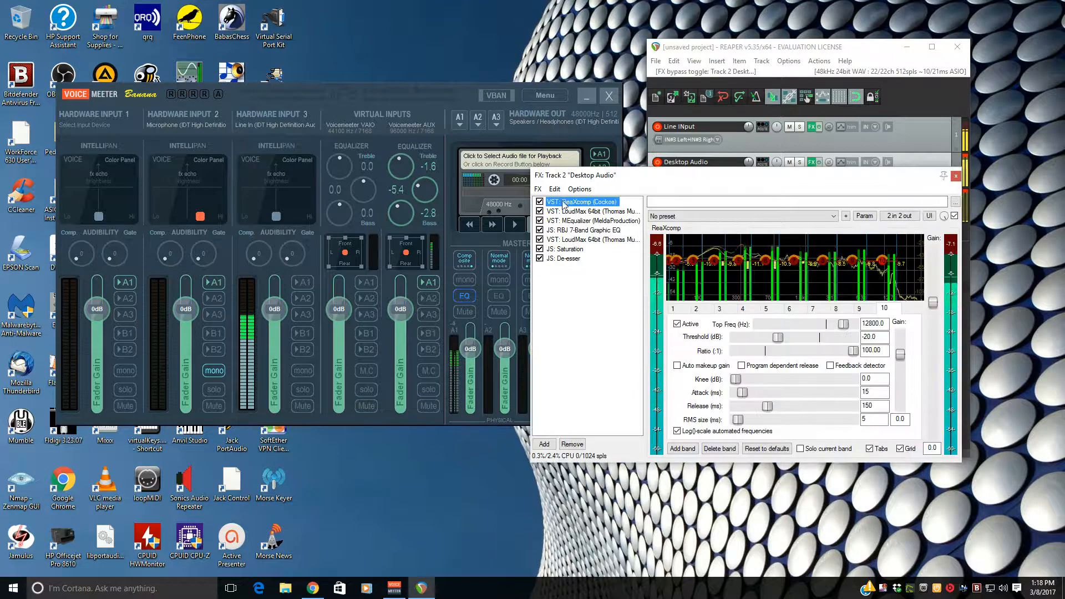
click(540, 201)
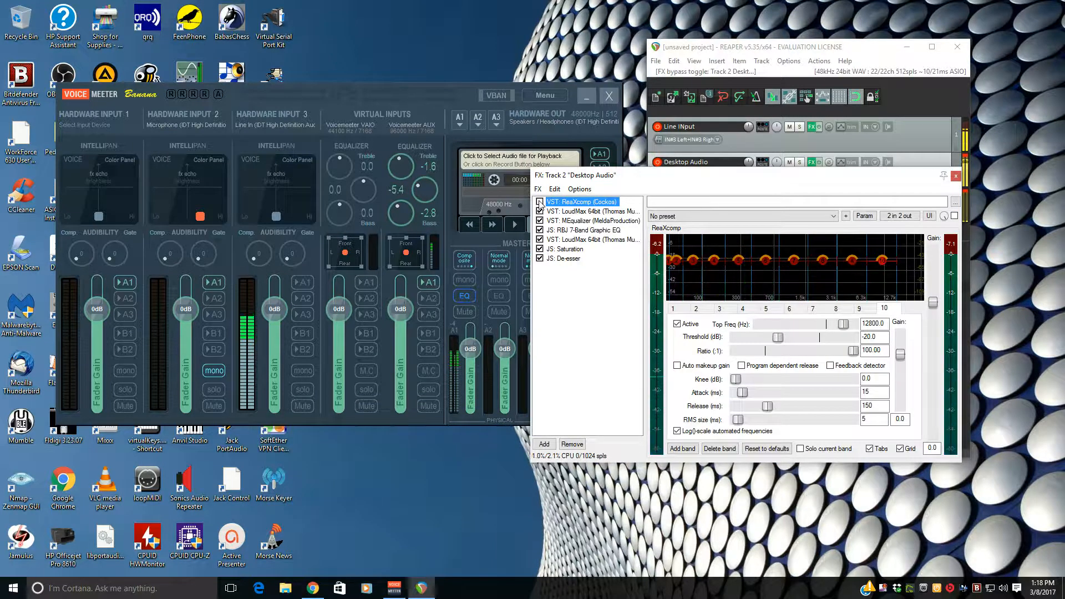
click(539, 202)
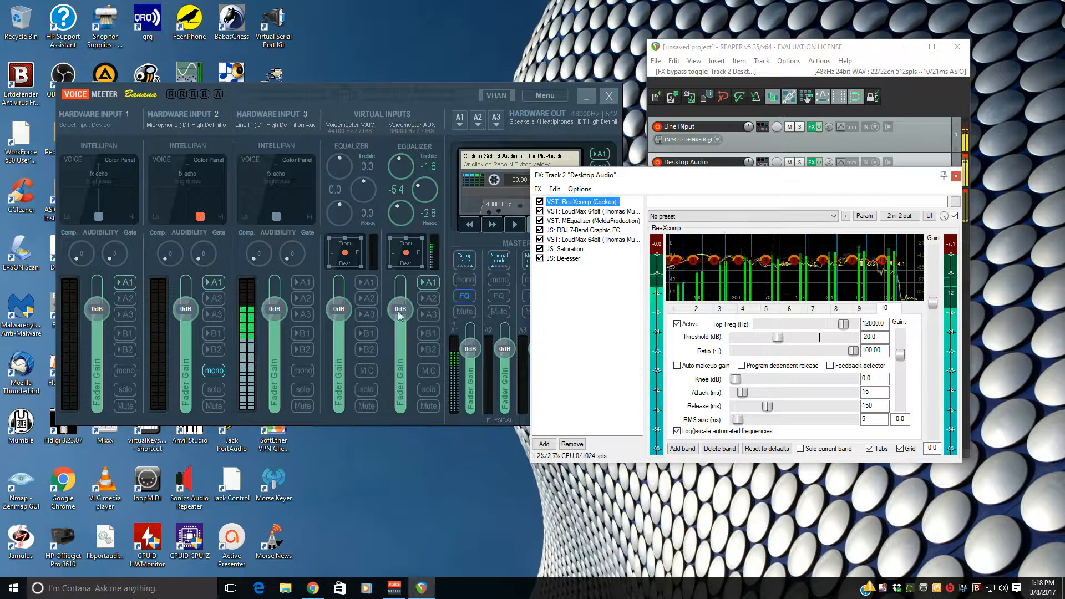
Switch off the Voicemeeter AUX input's A1 routing and close the Desktop Audio track's FX chain.
click(435, 279)
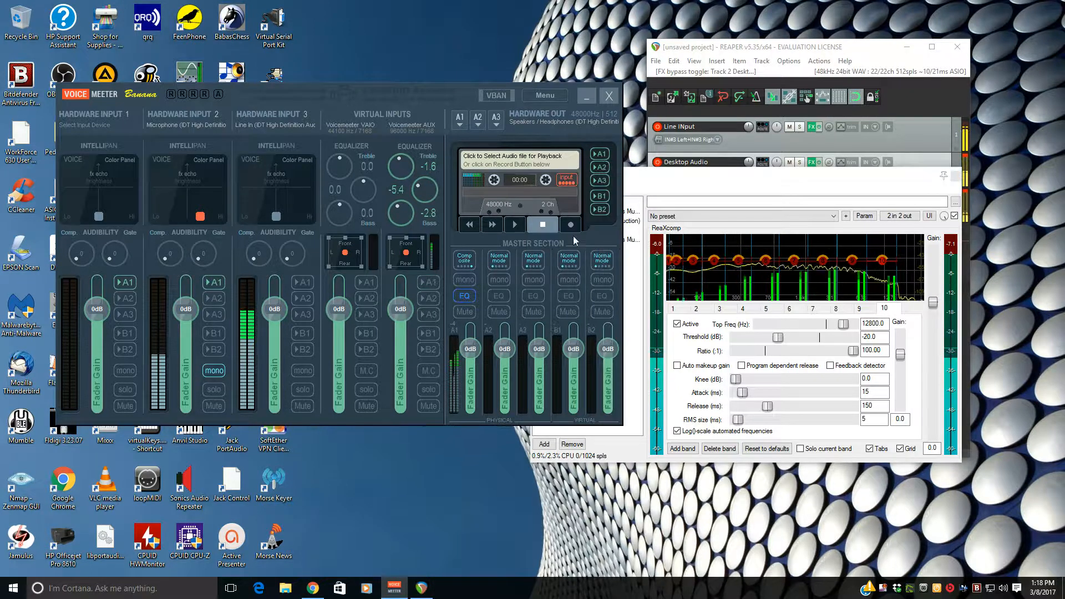
drag(688, 181, 769, 218)
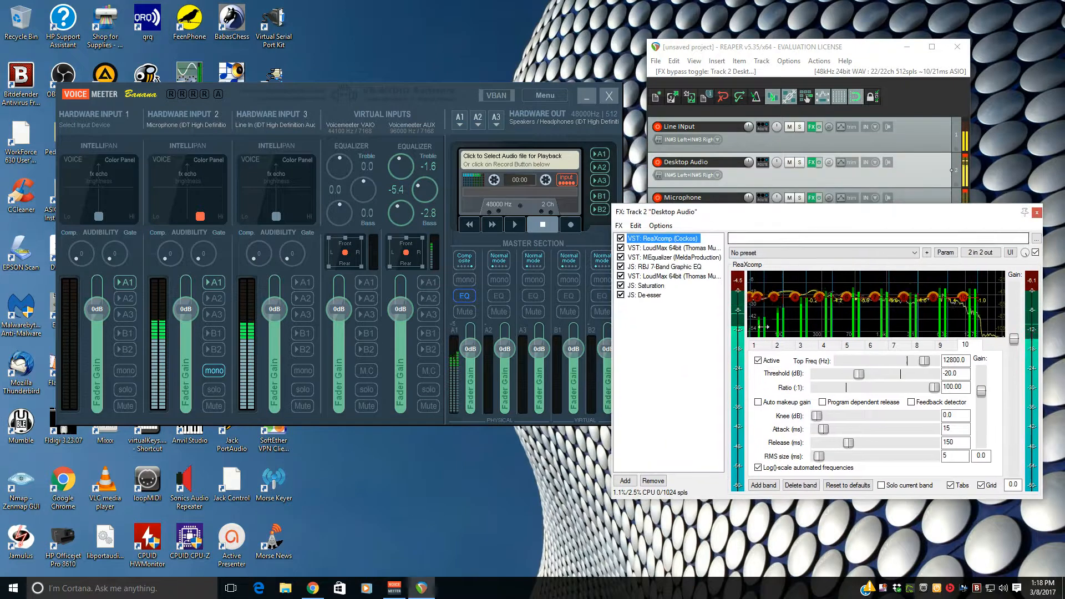
click(1036, 212)
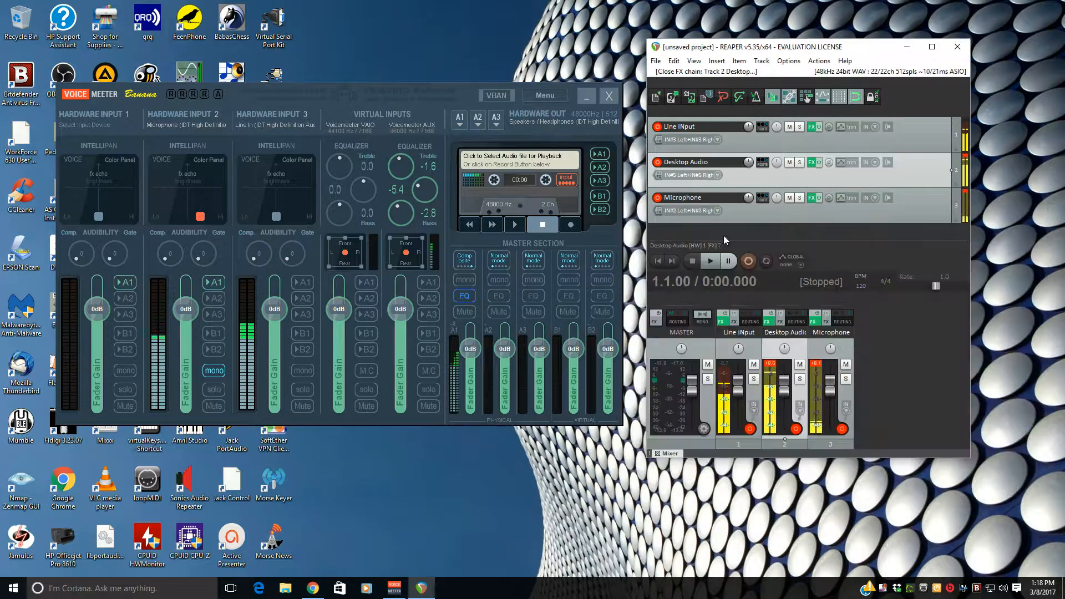
Open the Microphone track's FX chain and review the ReaGate and LoudMax settings.
click(810, 198)
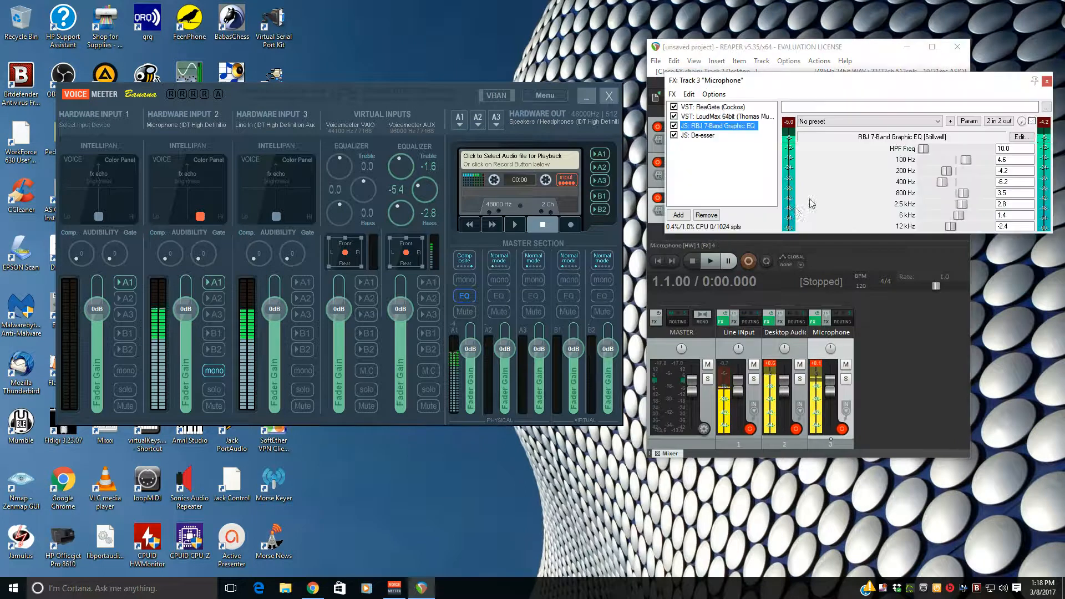
click(719, 108)
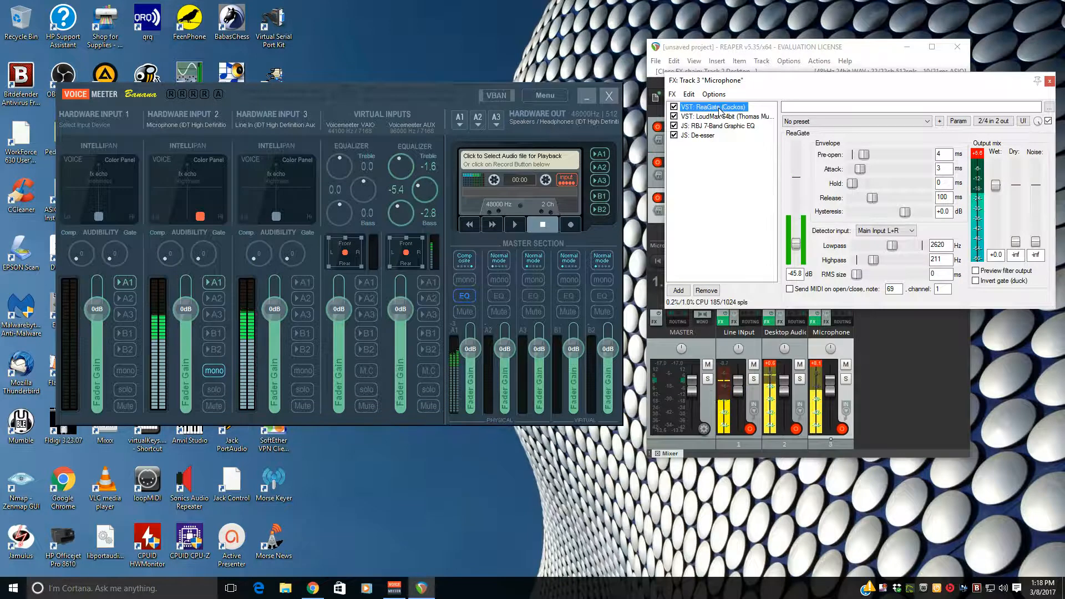
click(719, 116)
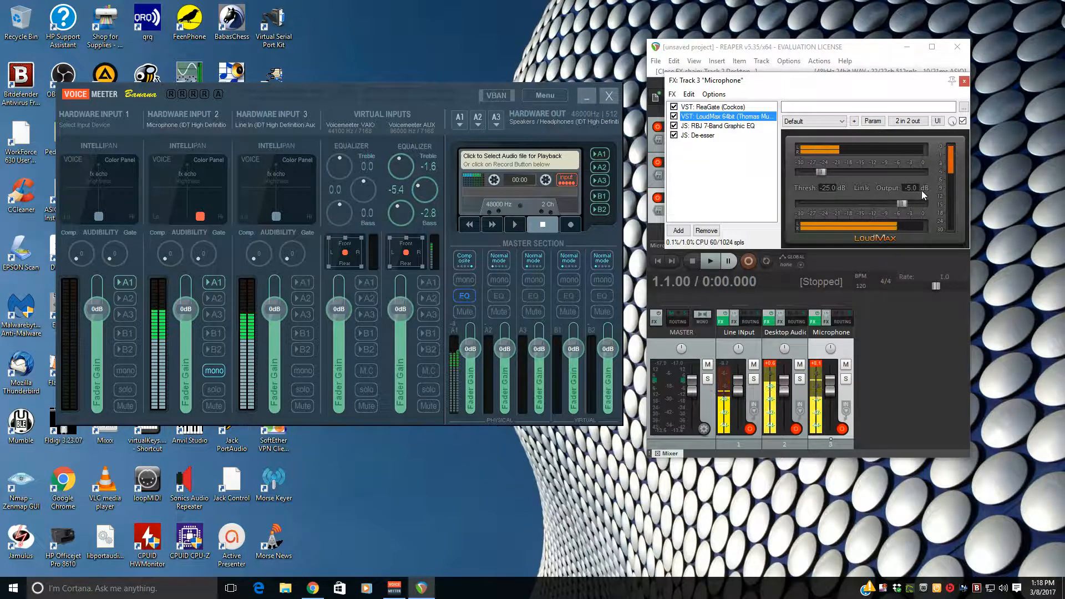
Audition the Microphone track with the RBJ 7-Band Graphic EQ bypassed and re-enabled.
click(740, 126)
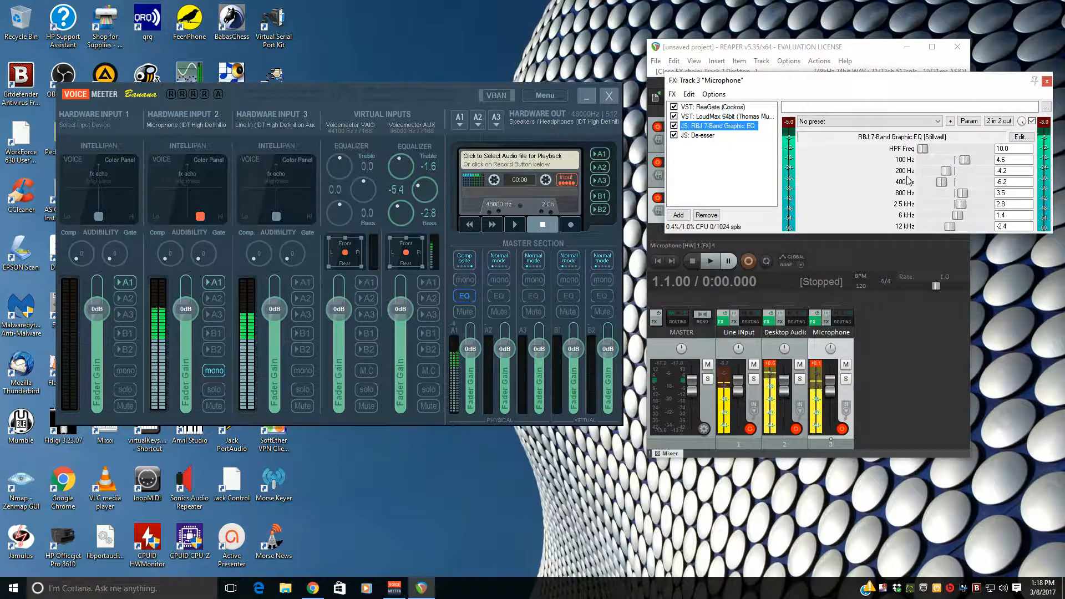
click(674, 126)
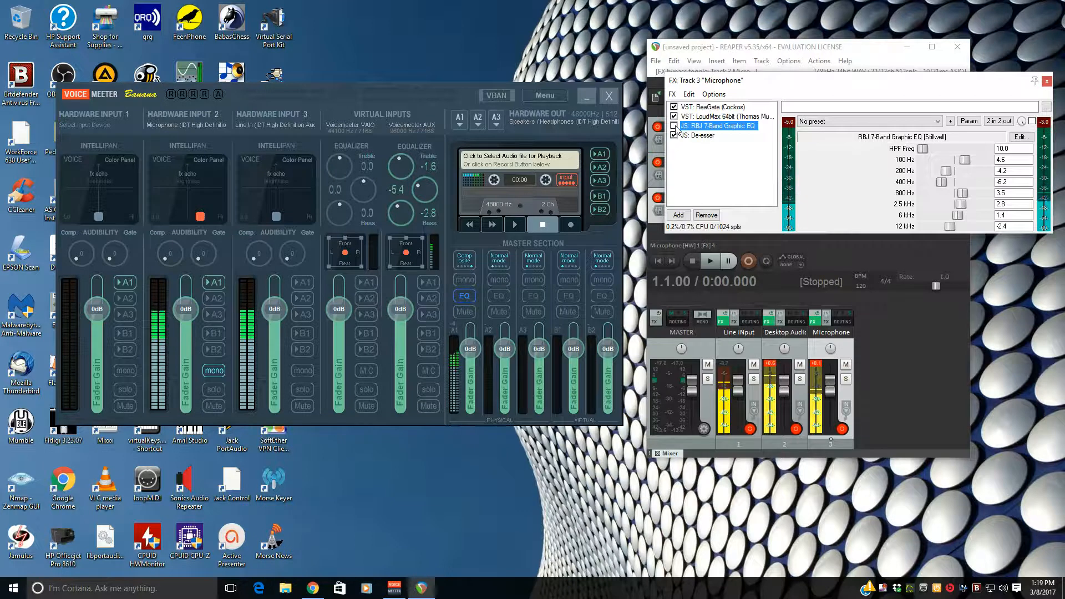
click(674, 126)
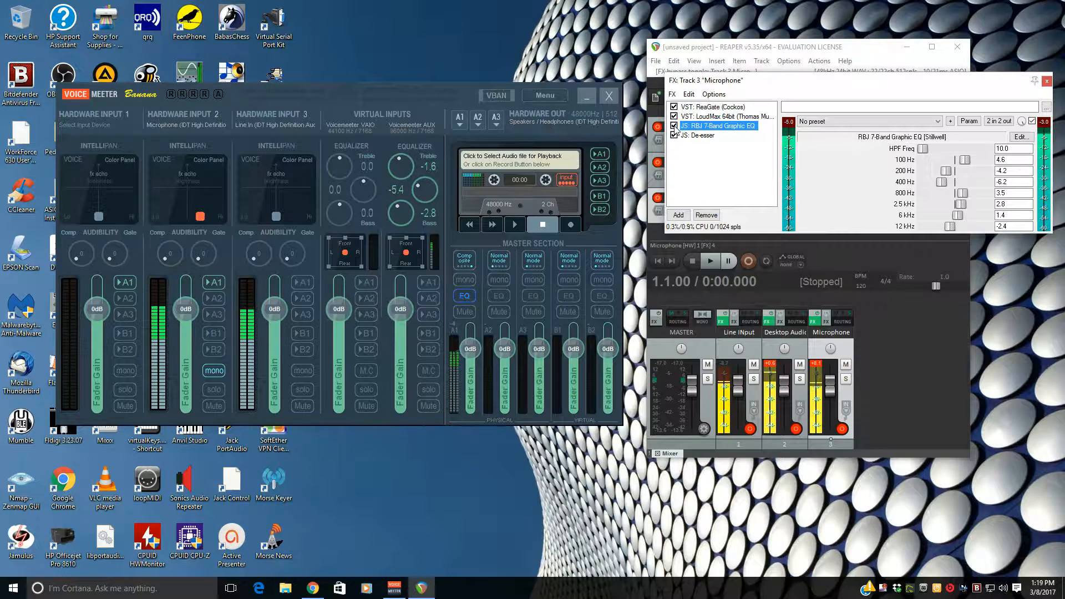
Audition the Microphone track with the De-esser bypassed and re-enabled, and close its FX chain.
click(697, 135)
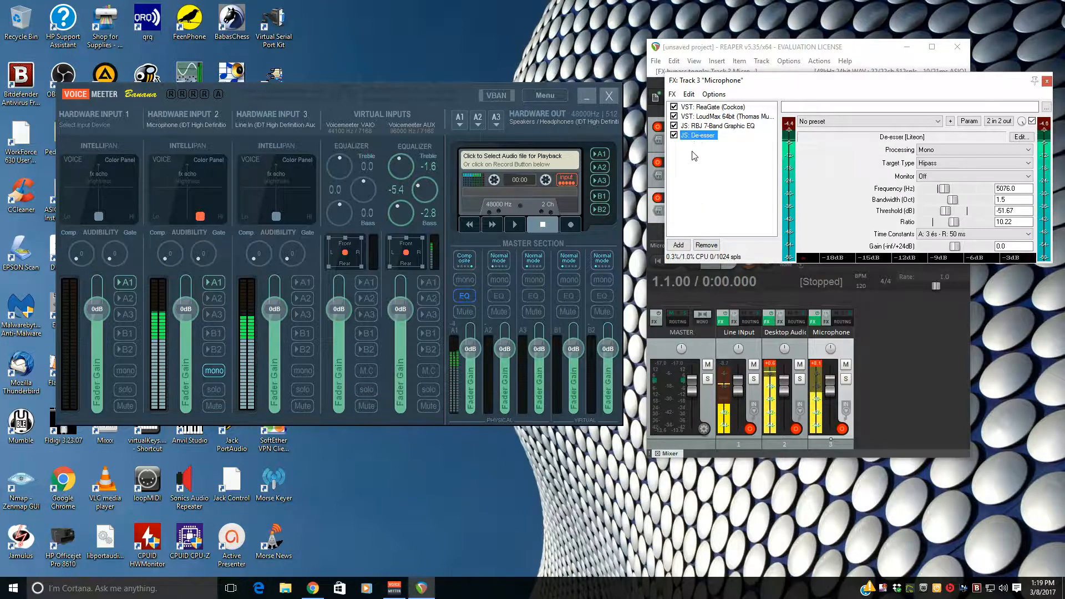
click(674, 136)
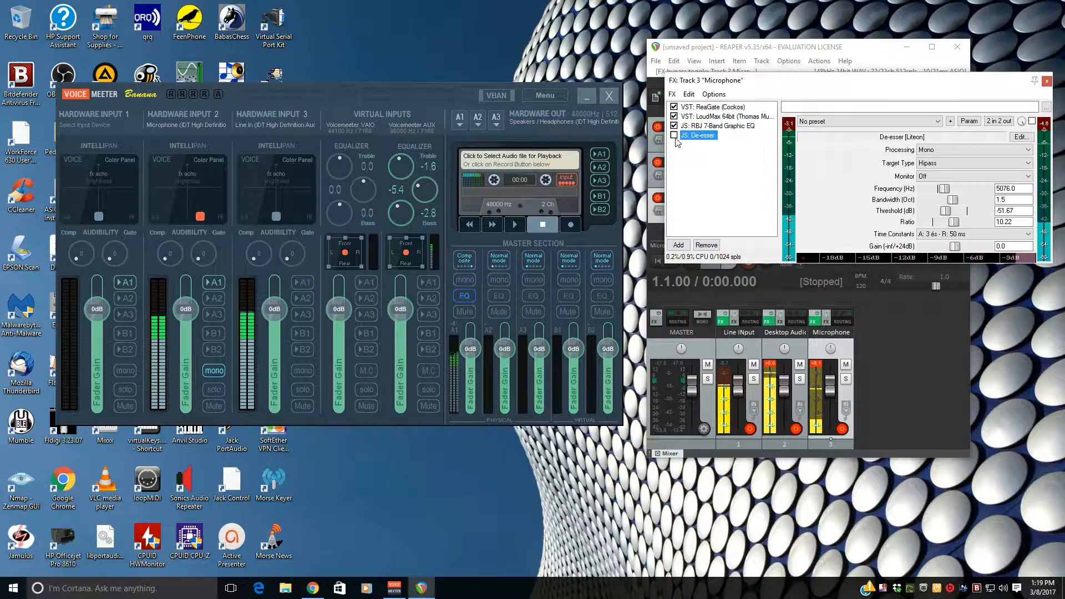
click(674, 135)
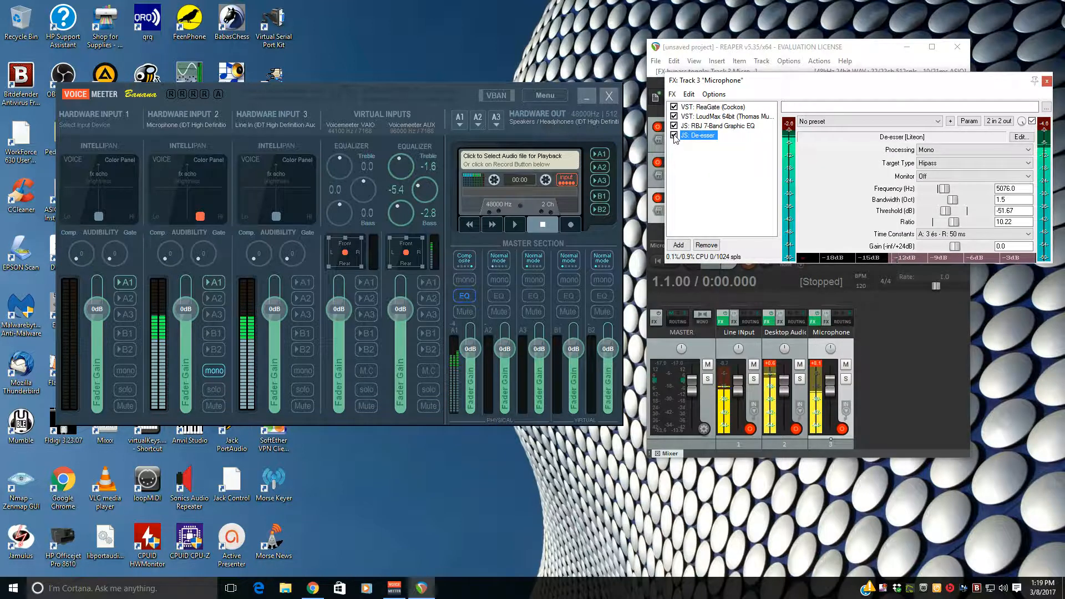
click(1047, 83)
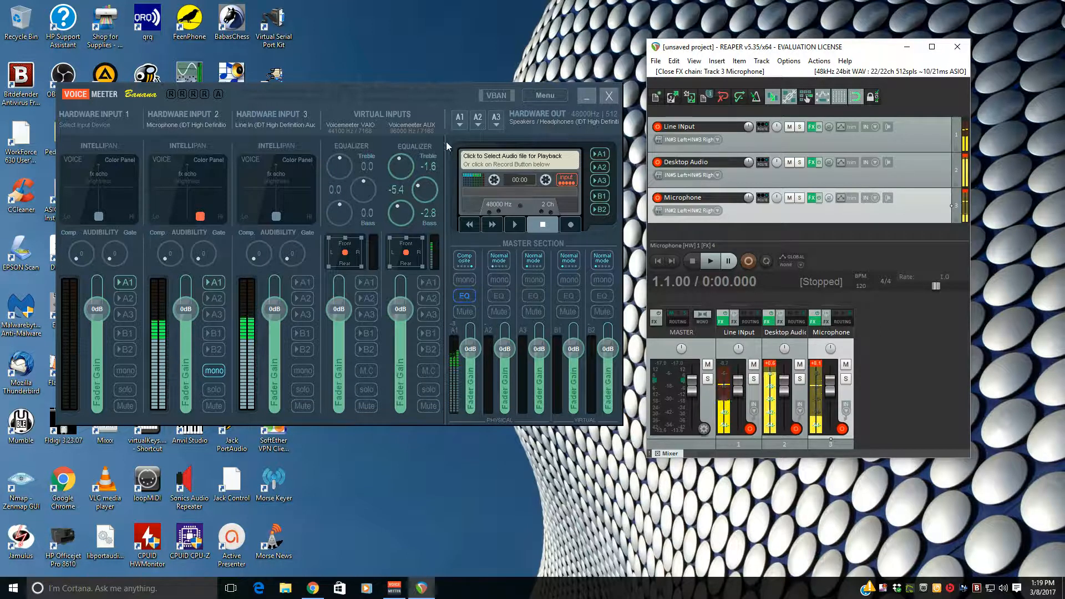
Review the Patch Insert channels and buffer settings in Voicemeeter's System settings / Options, and close them.
click(545, 95)
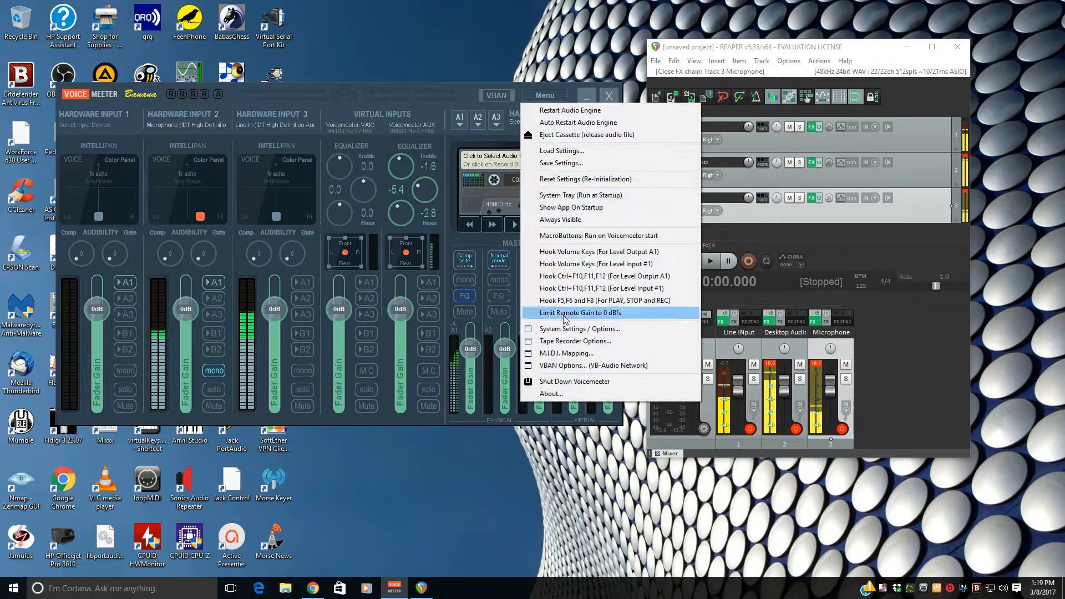
click(606, 328)
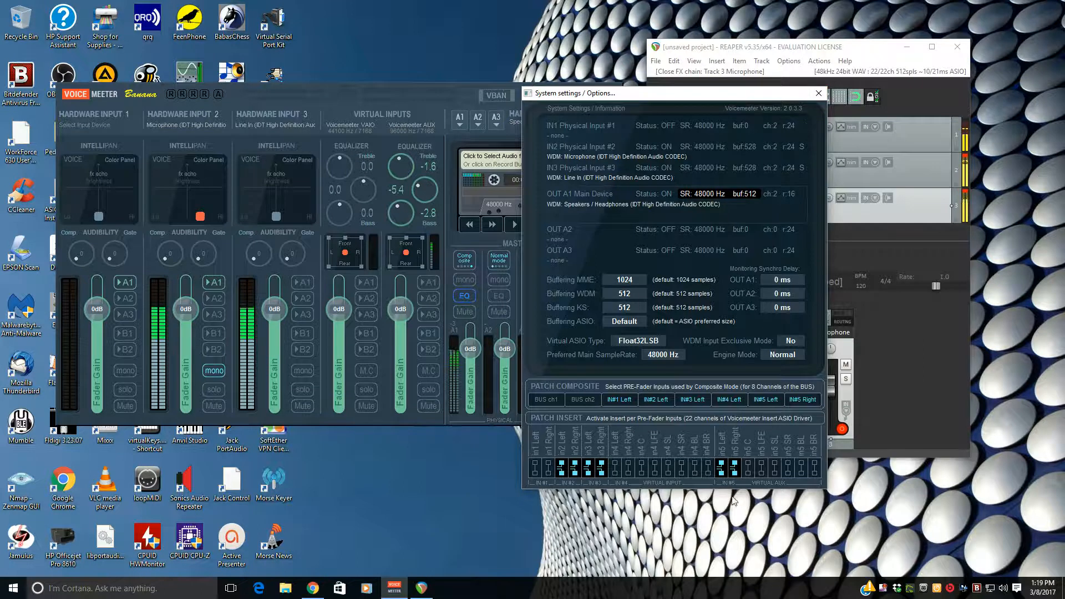
click(818, 94)
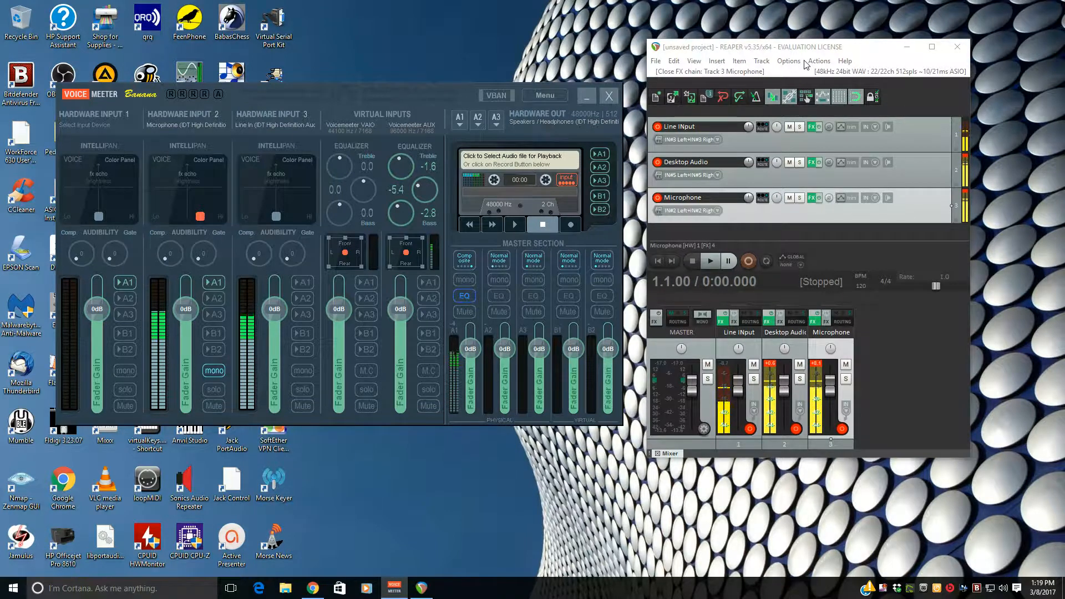
Review REAPER's Voicemeeter Insert Virtual ASIO device settings and the Line INput track's hardware output routing, closing both windows.
click(915, 76)
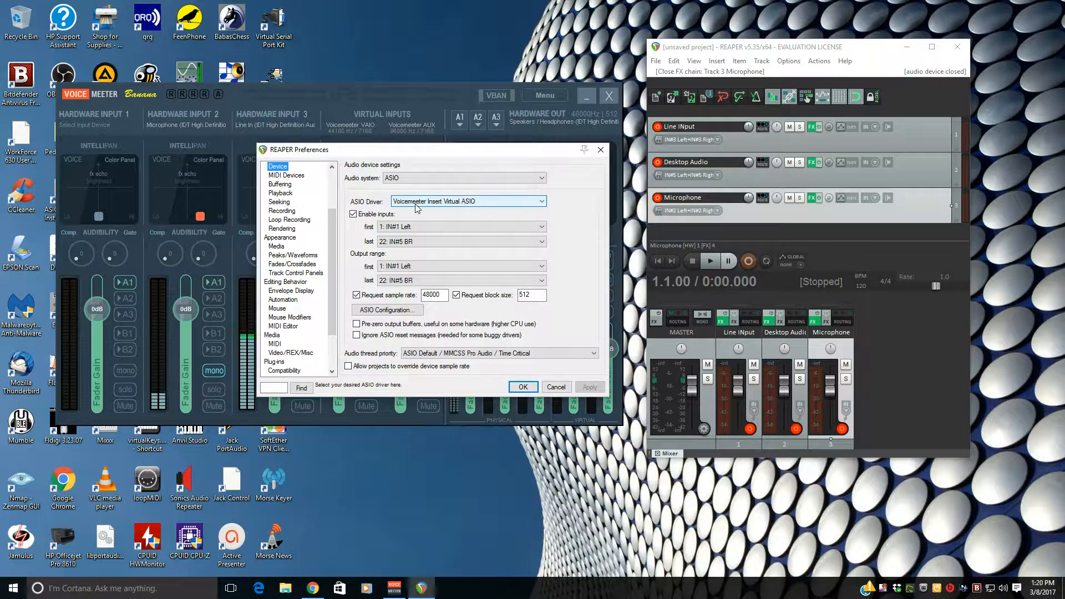
click(601, 150)
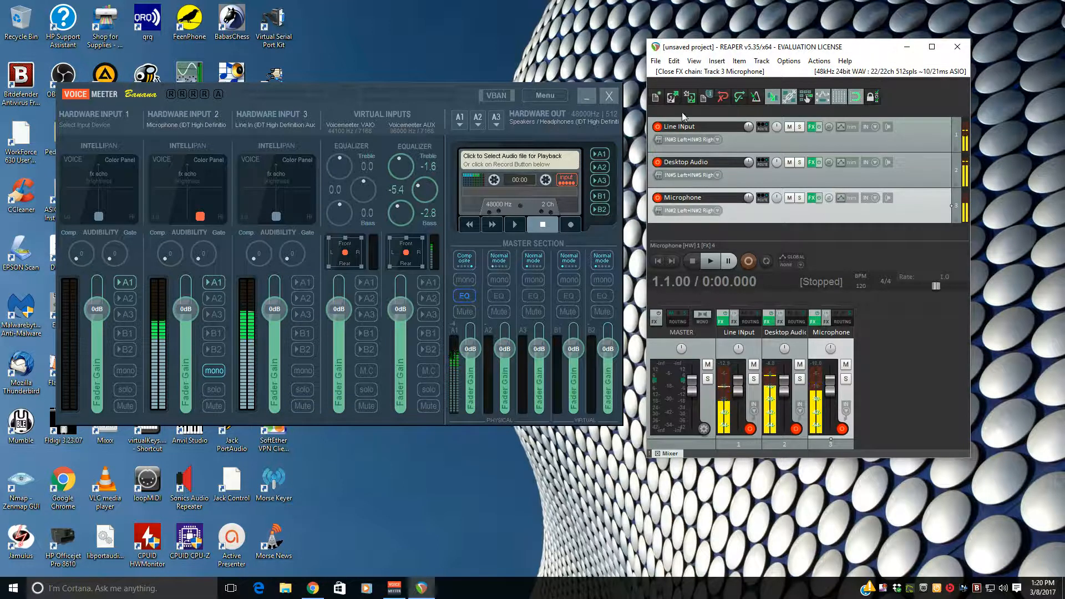
click(763, 129)
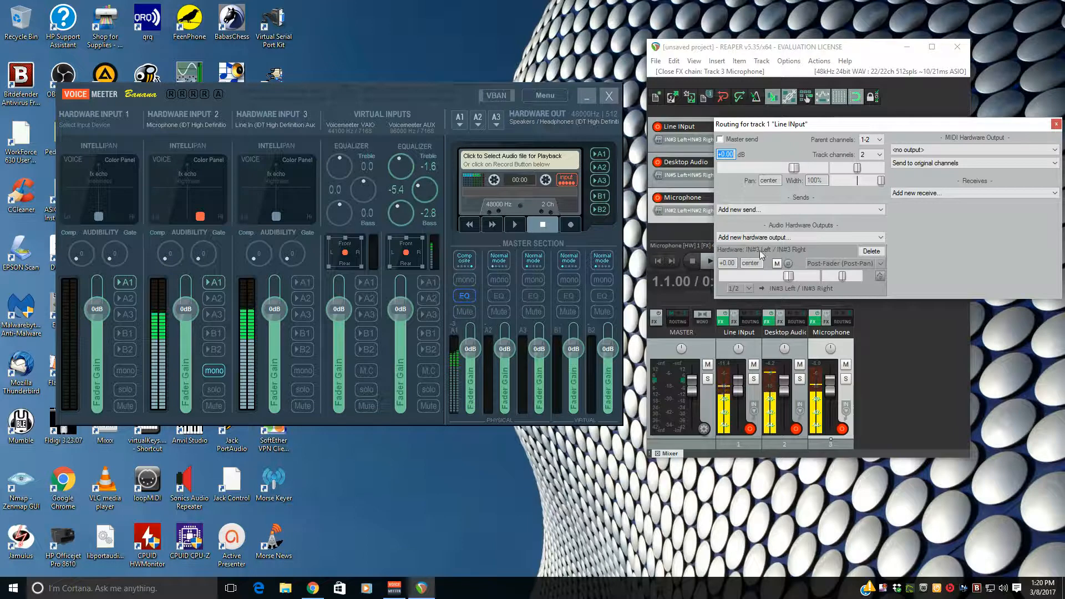
click(1056, 125)
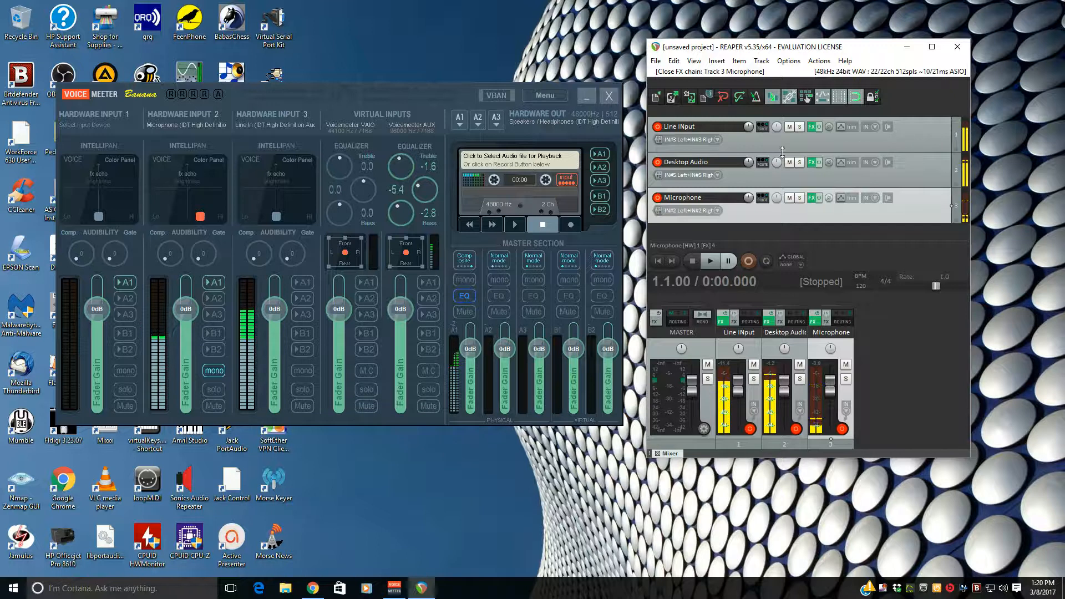
Review the Line INput track's record-monitoring options and its stereo input assignment, leaving both as they are.
right_click(658, 127)
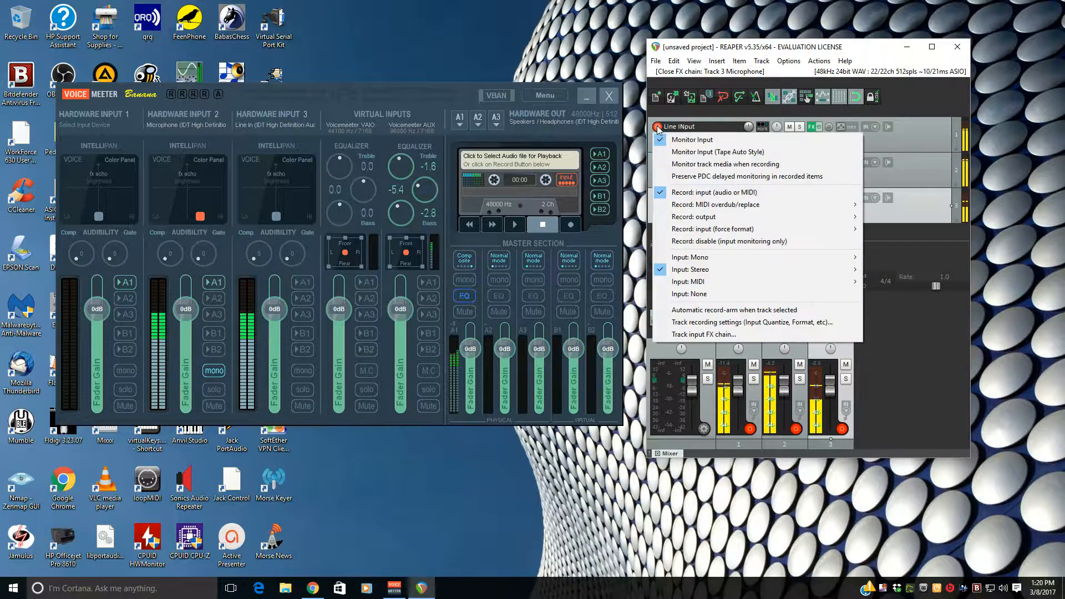
click(929, 139)
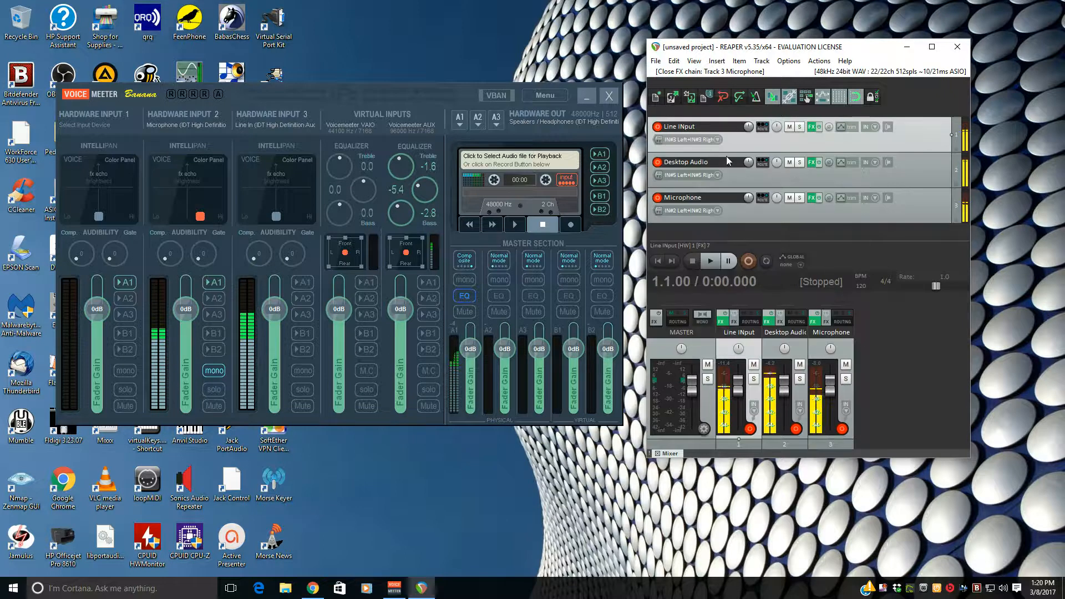
click(701, 141)
mouse_move(720, 165)
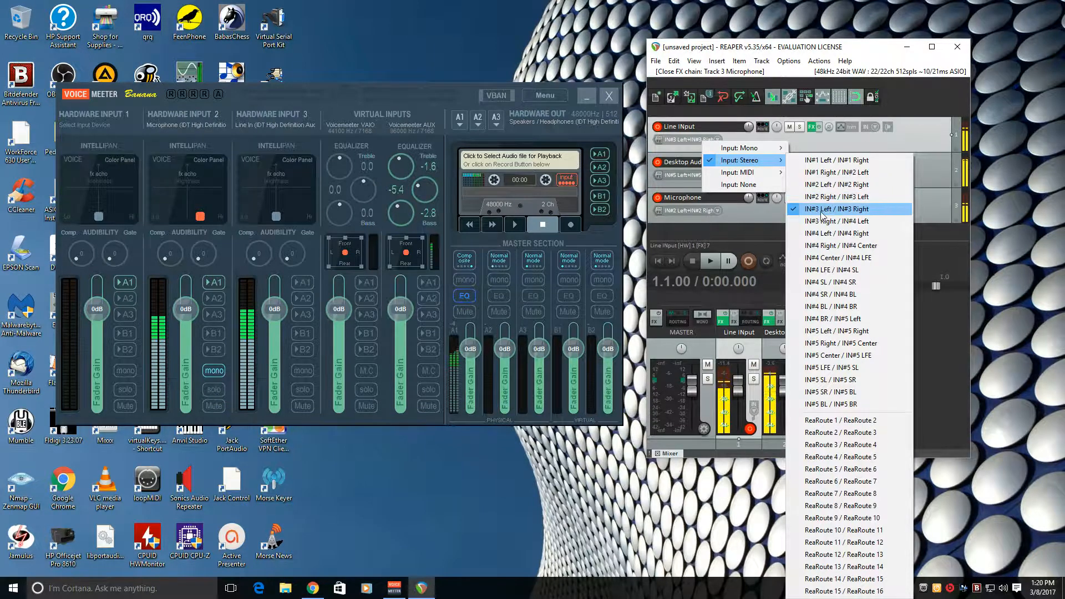
click(836, 140)
Review the stereo input assignment of the Desktop Audio track and leave the list without choosing another input.
click(700, 175)
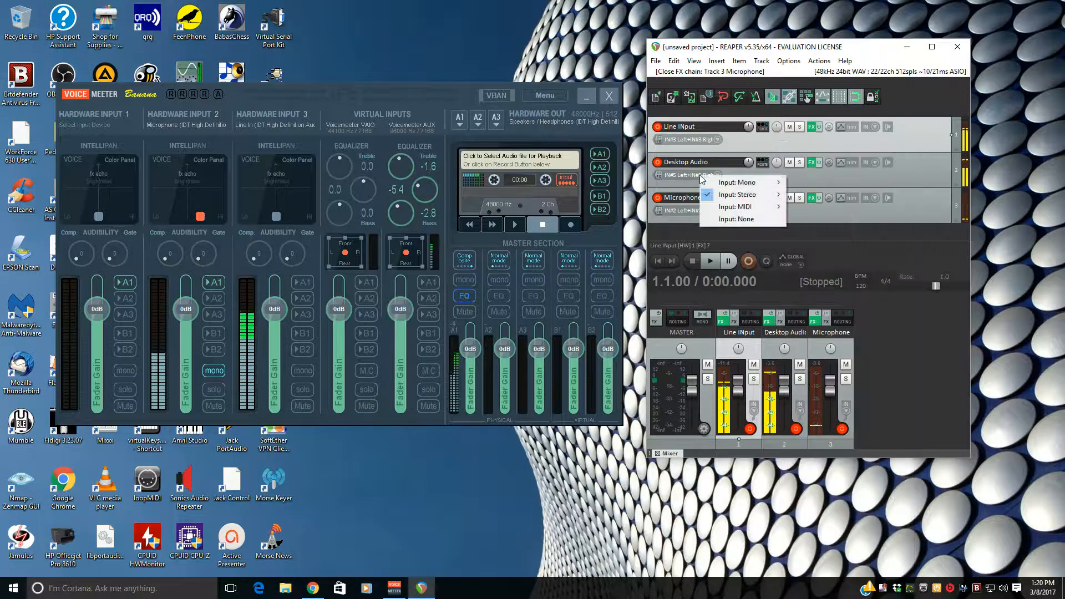
mouse_move(744, 195)
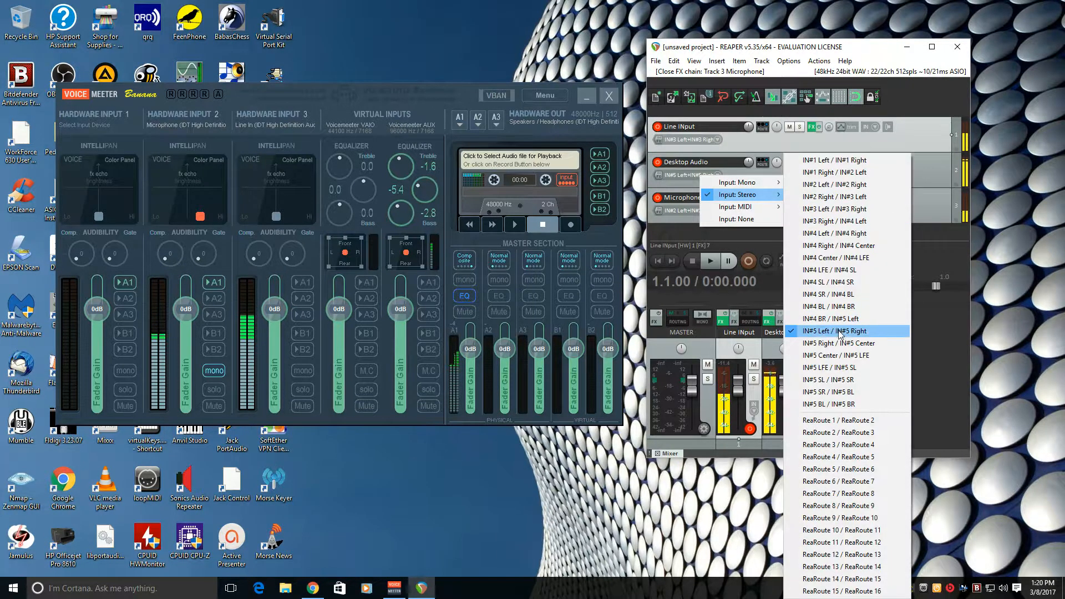
click(933, 164)
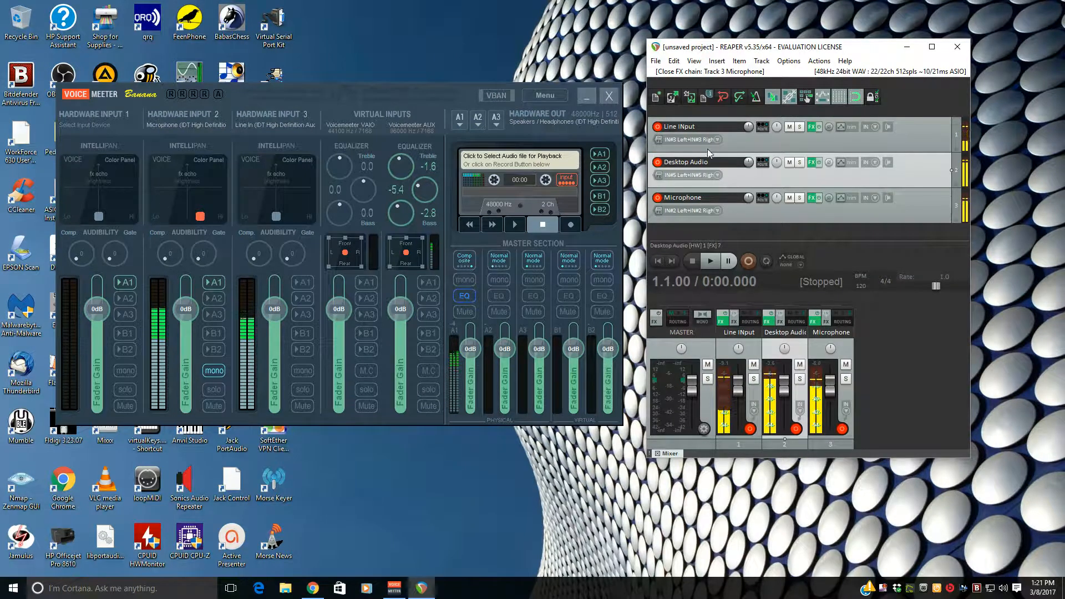
Show where plugins are added in the Line INput track's FX chain, and close the plugin browser and the chain.
click(811, 130)
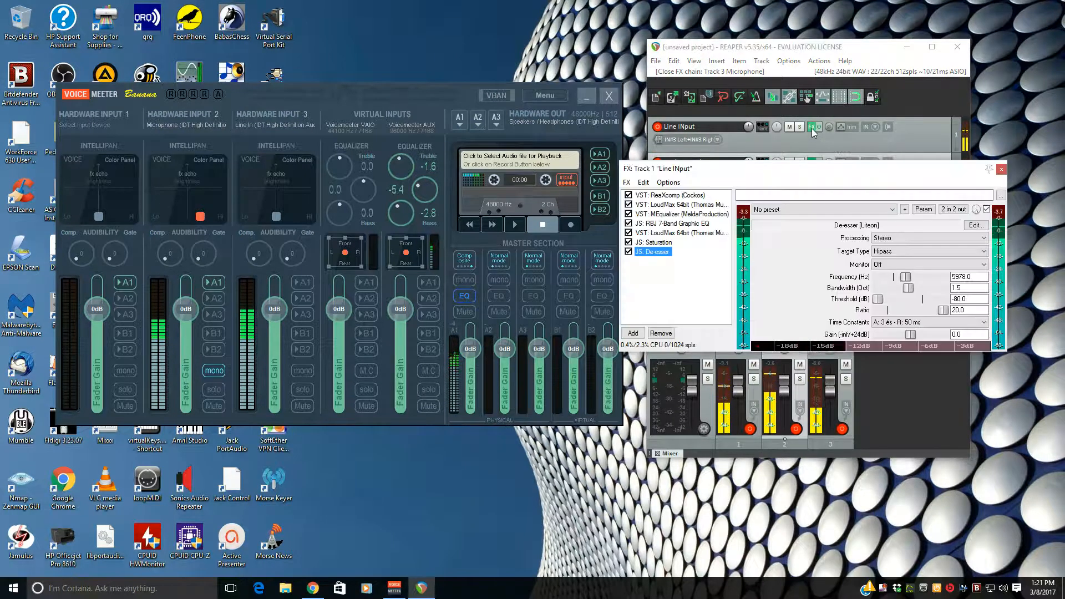
click(634, 334)
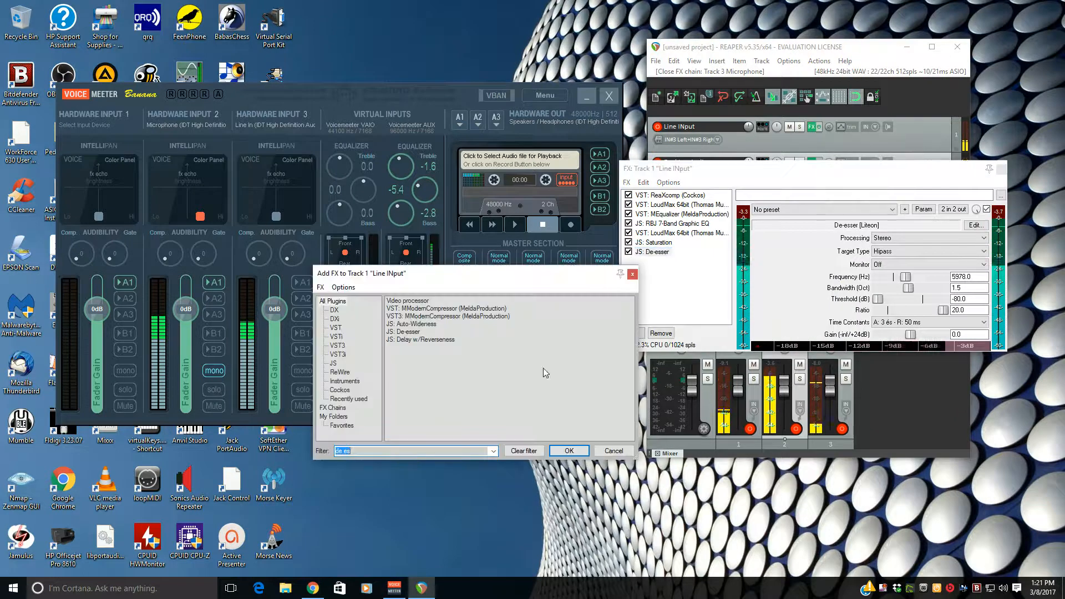
click(632, 274)
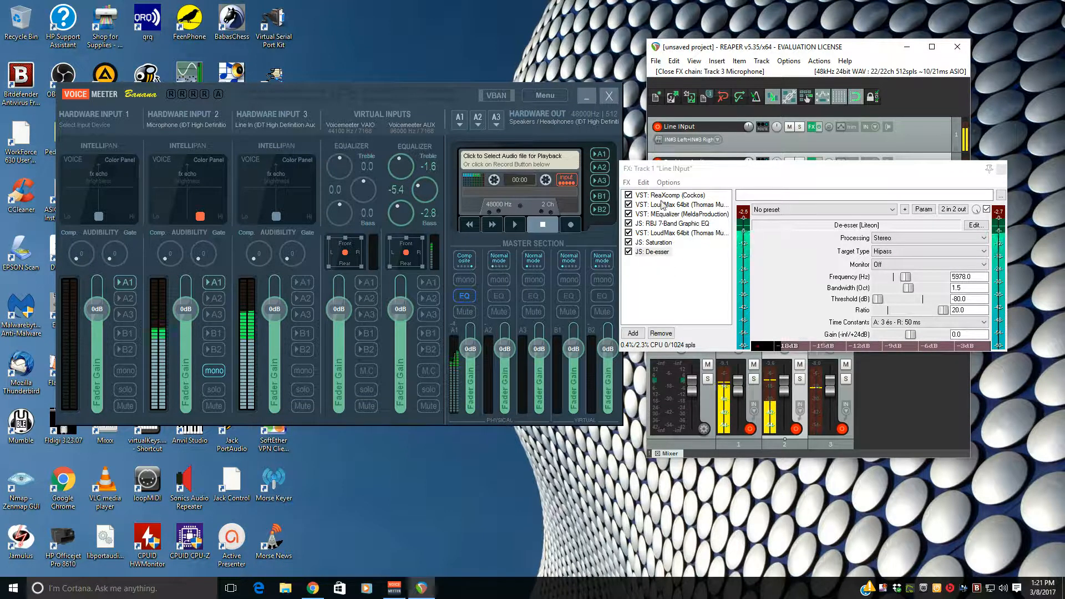
click(1002, 167)
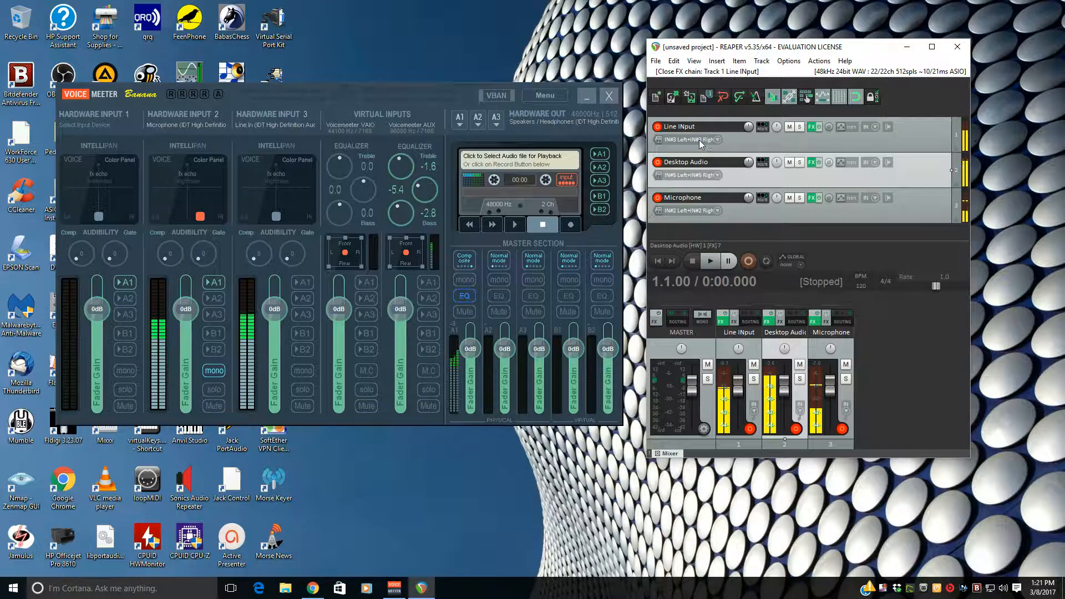
Check the Line INput track's routing window once more and close it.
click(763, 128)
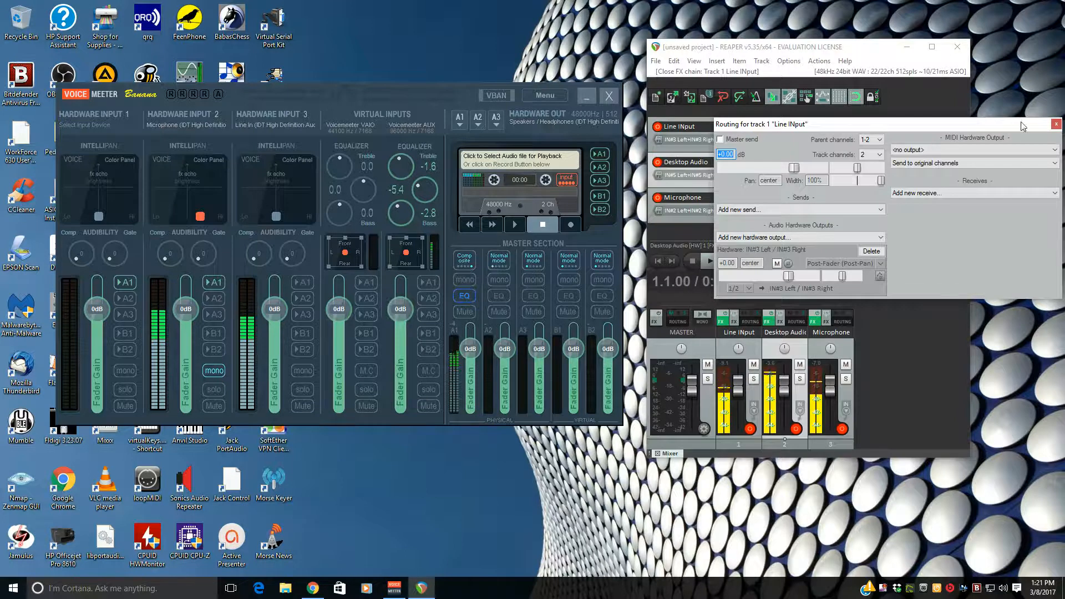
click(1055, 123)
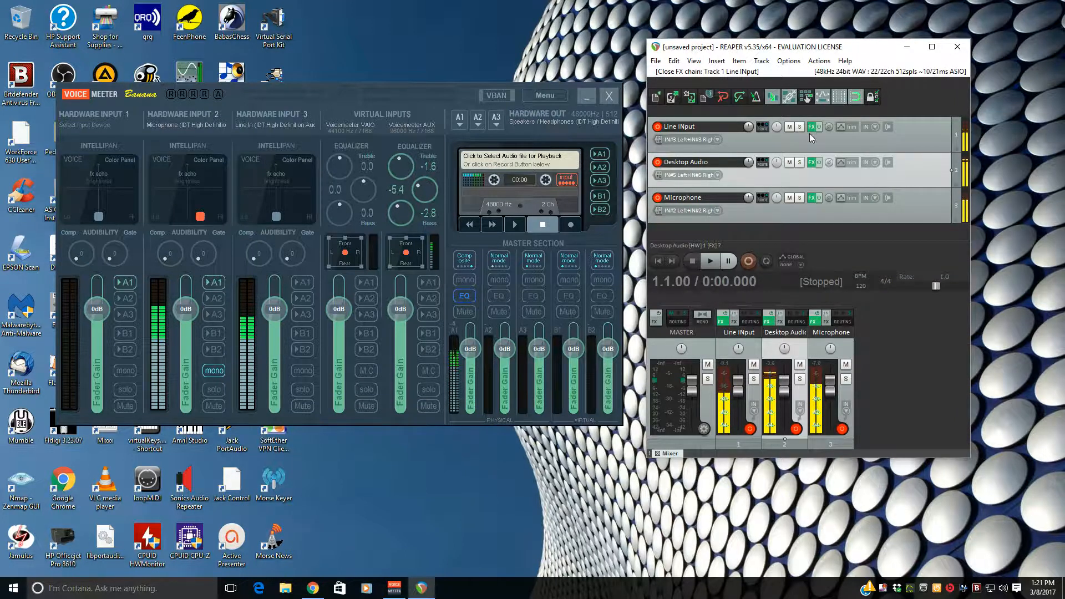
mouse_move(813, 130)
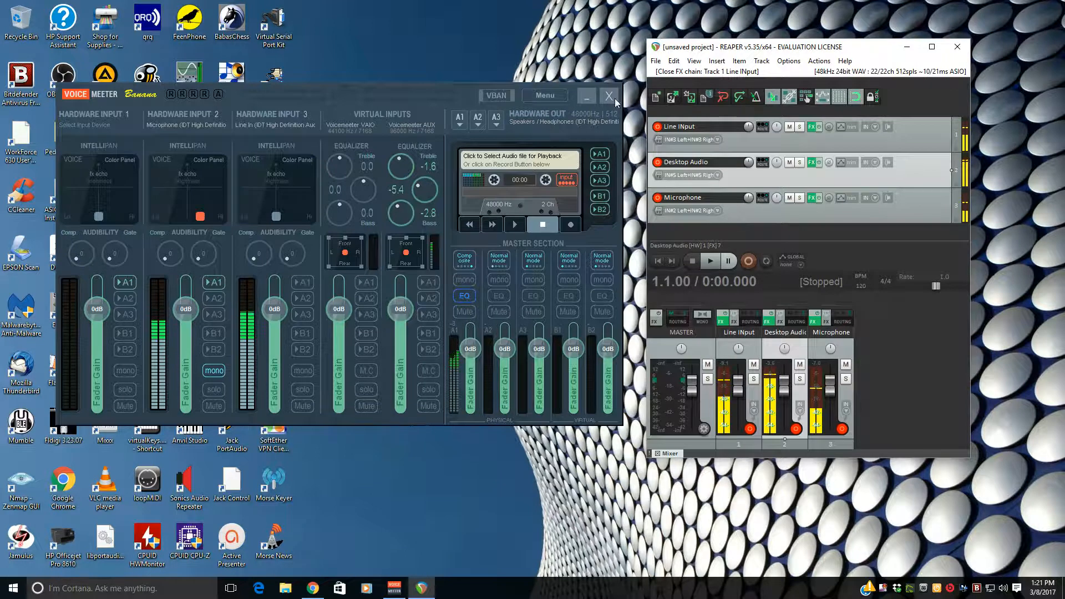
Audition the A1 bus in Voicemeeter with its master EQ switched off and on.
click(461, 295)
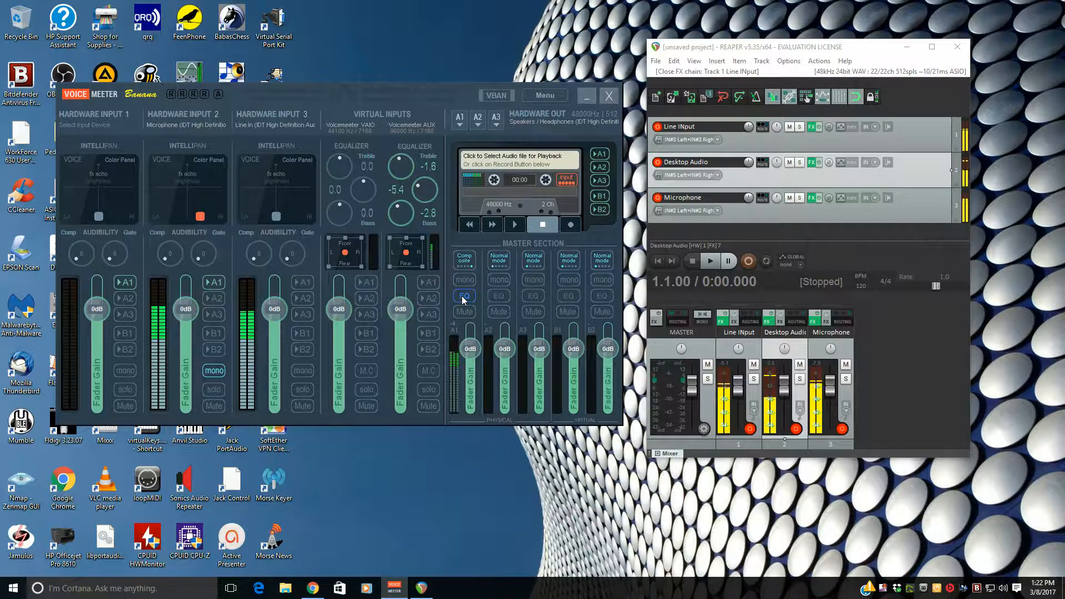
click(461, 295)
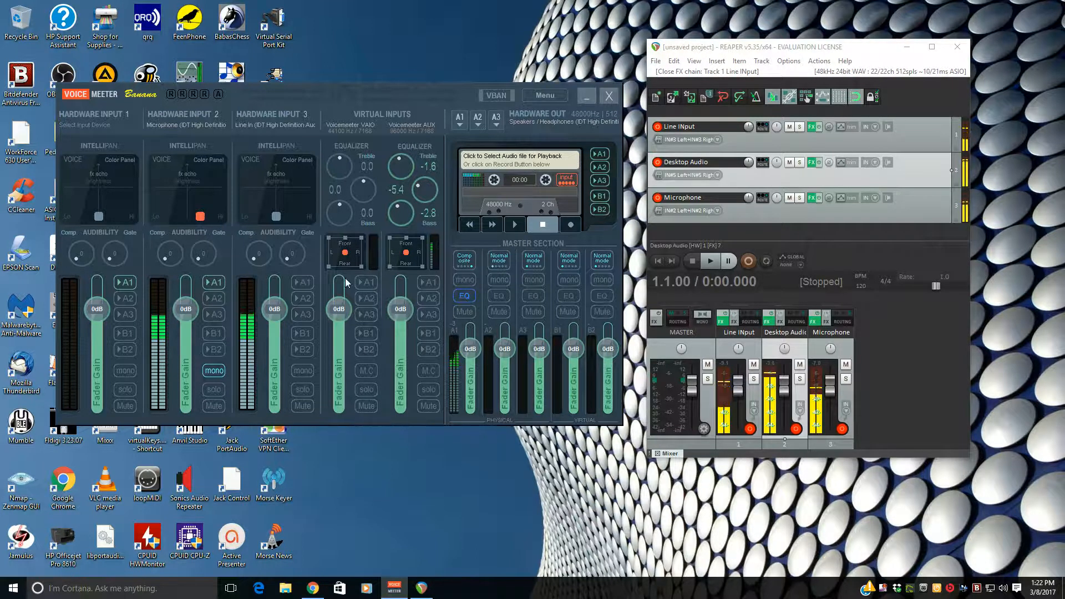
click(461, 294)
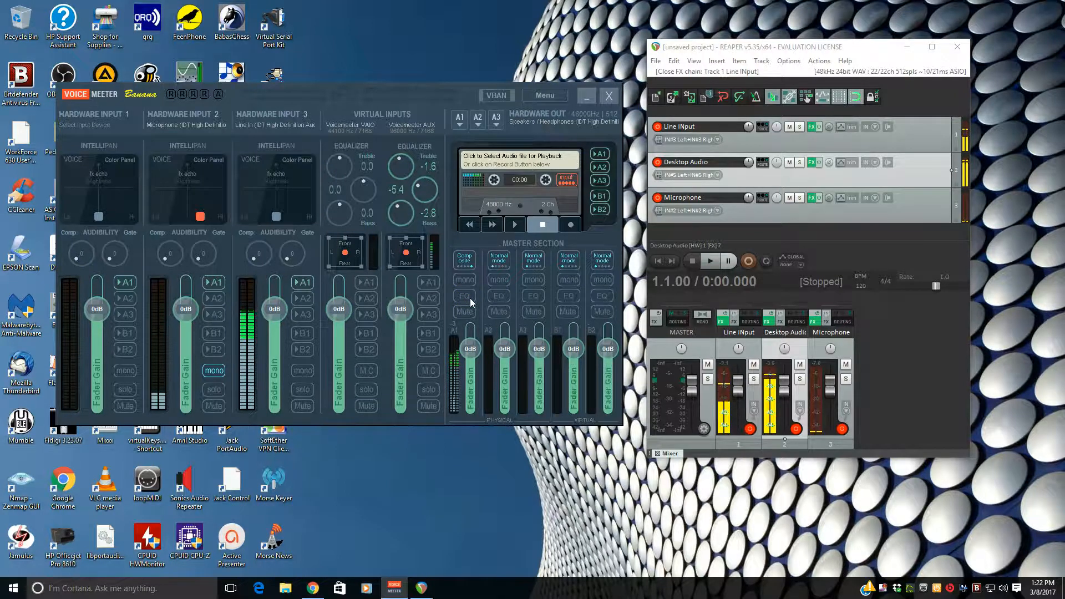
click(470, 298)
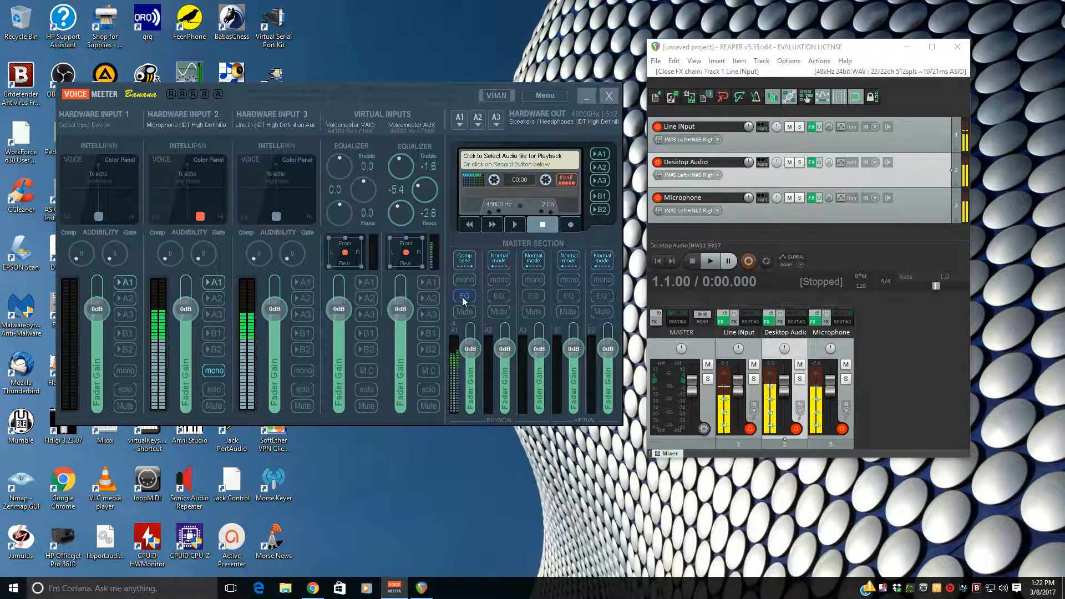
Send the Voicemeeter AUX input to A1 and audition desktop audio with the A1 bus EQ off and on.
click(436, 284)
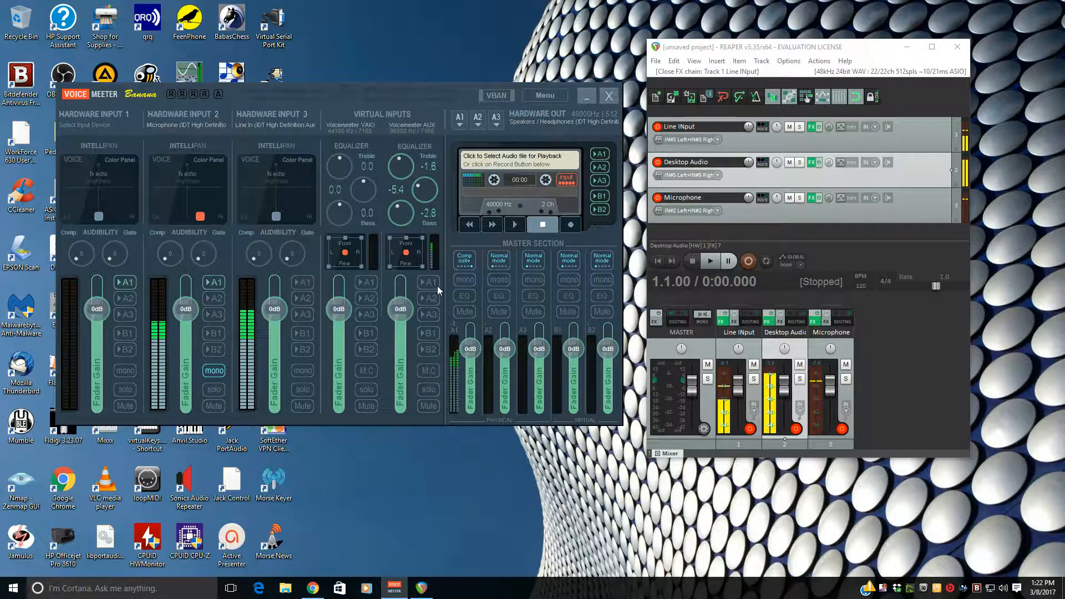
click(471, 298)
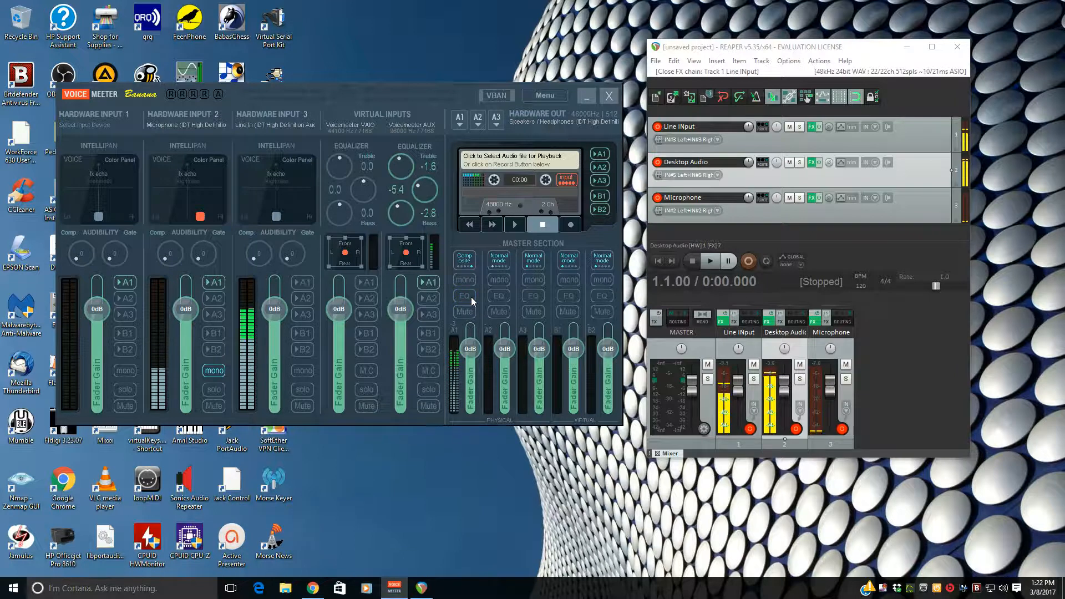
click(471, 297)
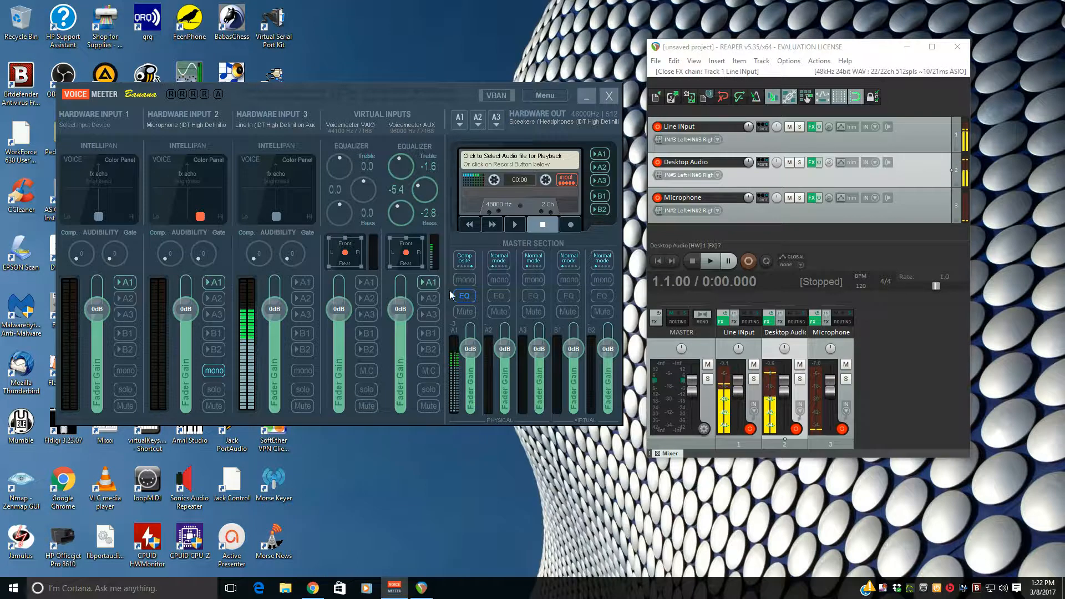
Open the A1 bus equalizer settings, set the window beside the mixer, and compare the sound with the EQ off and on.
right_click(468, 298)
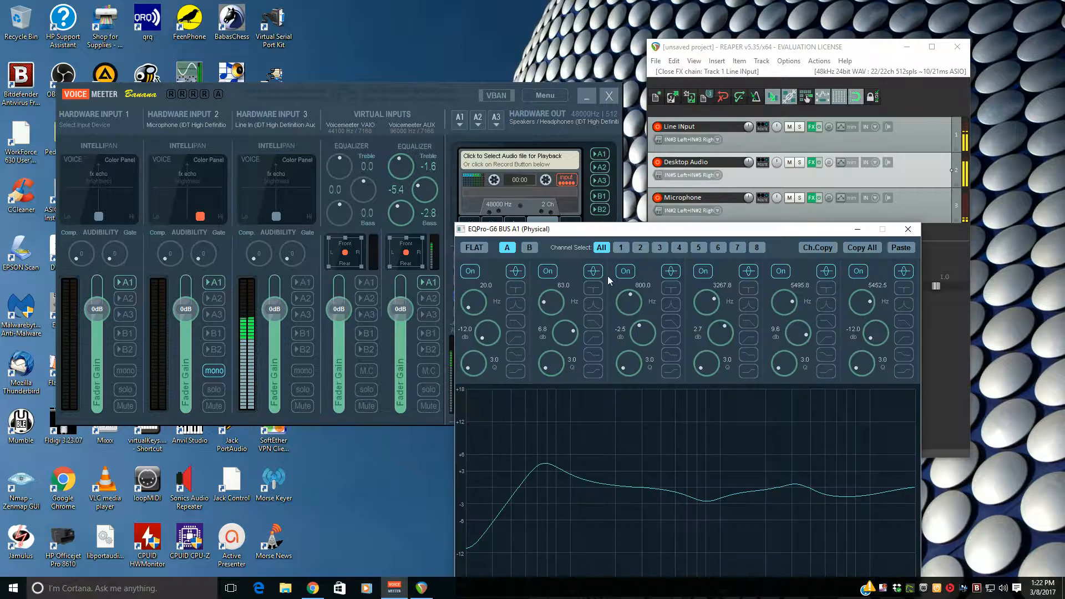
drag(616, 232, 747, 136)
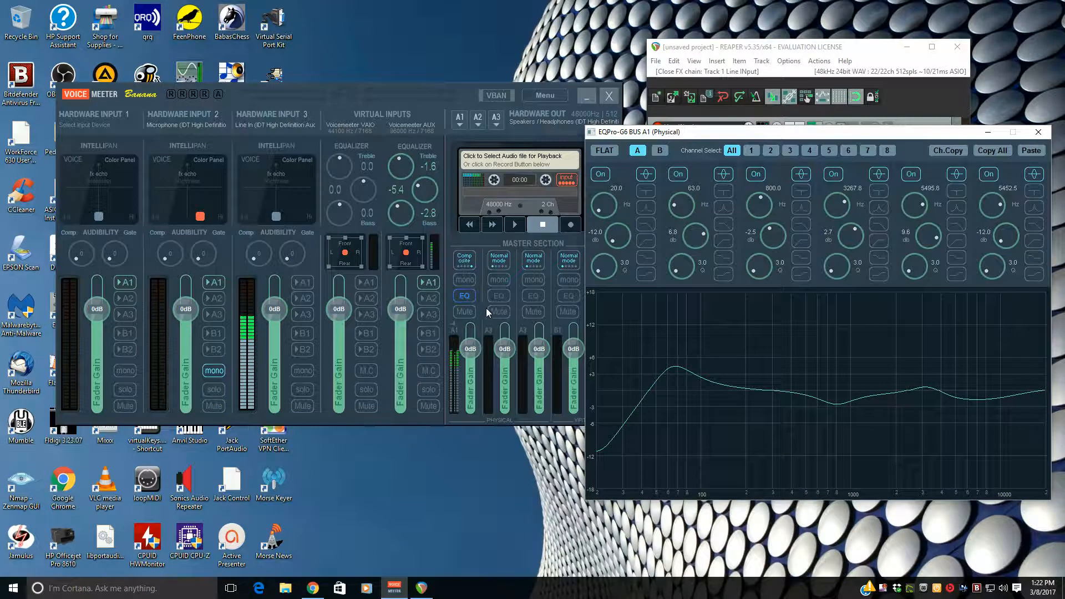
click(466, 295)
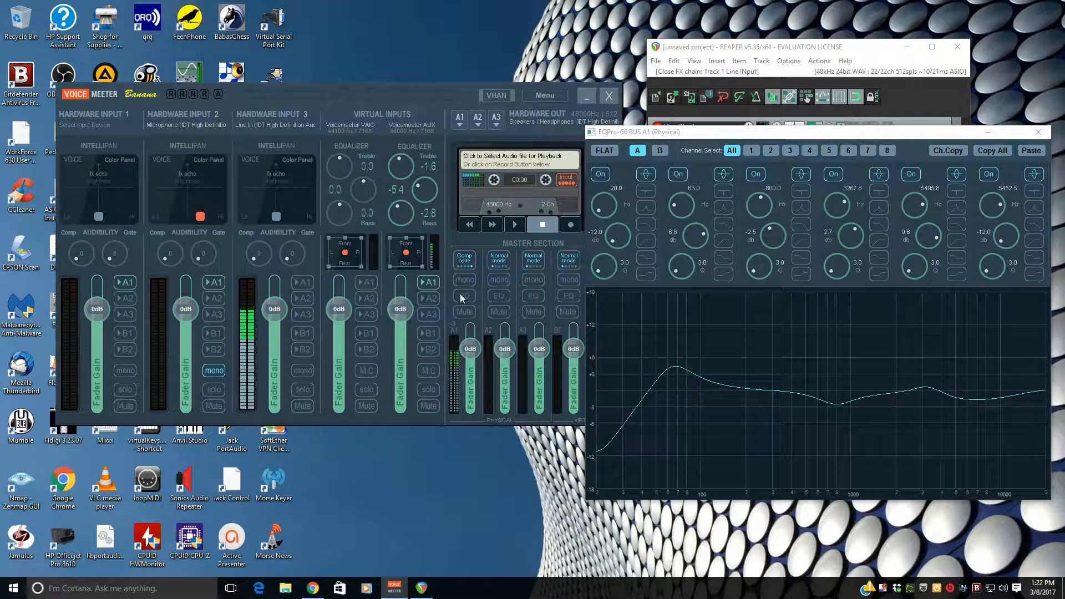
click(460, 295)
drag(706, 133, 737, 120)
Toggle the Voicemeeter AUX input's A1 output off and on, review the A1 bus equalizer bands, and close the equalizer window.
click(429, 282)
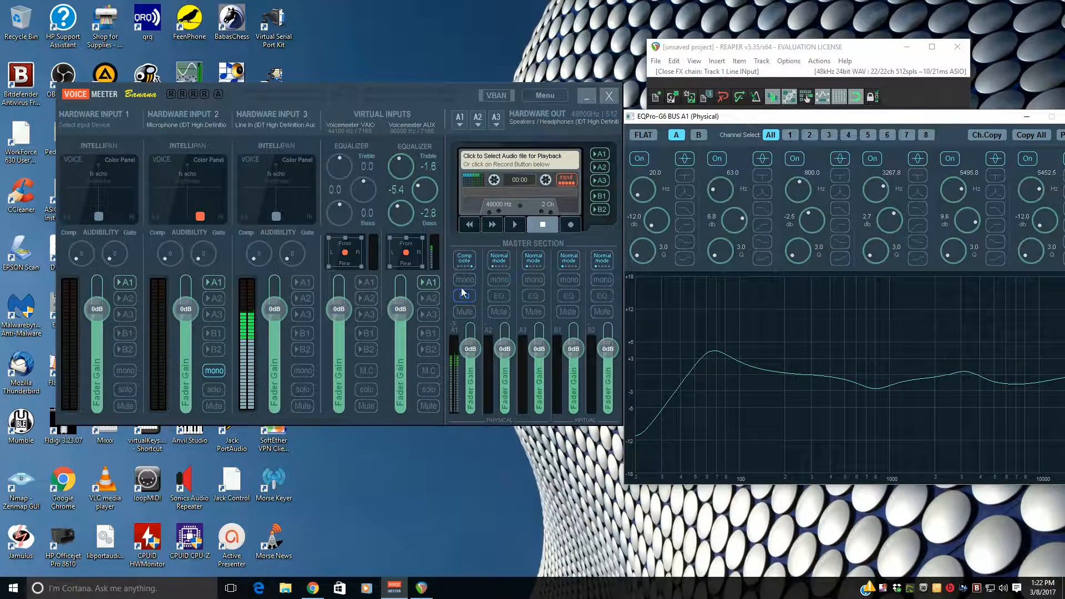
click(430, 282)
drag(917, 117, 814, 115)
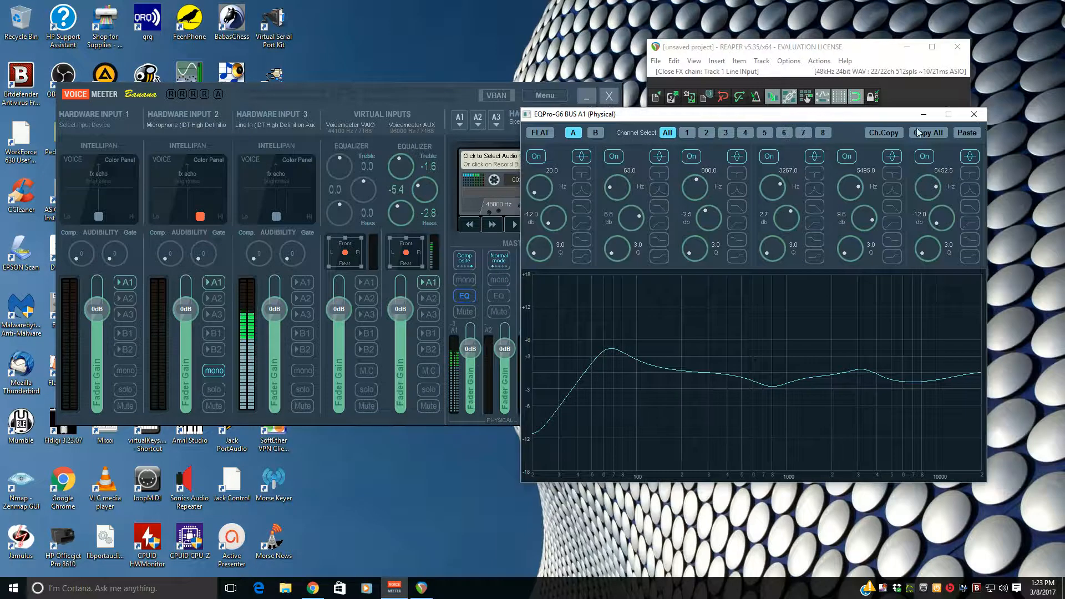
click(980, 117)
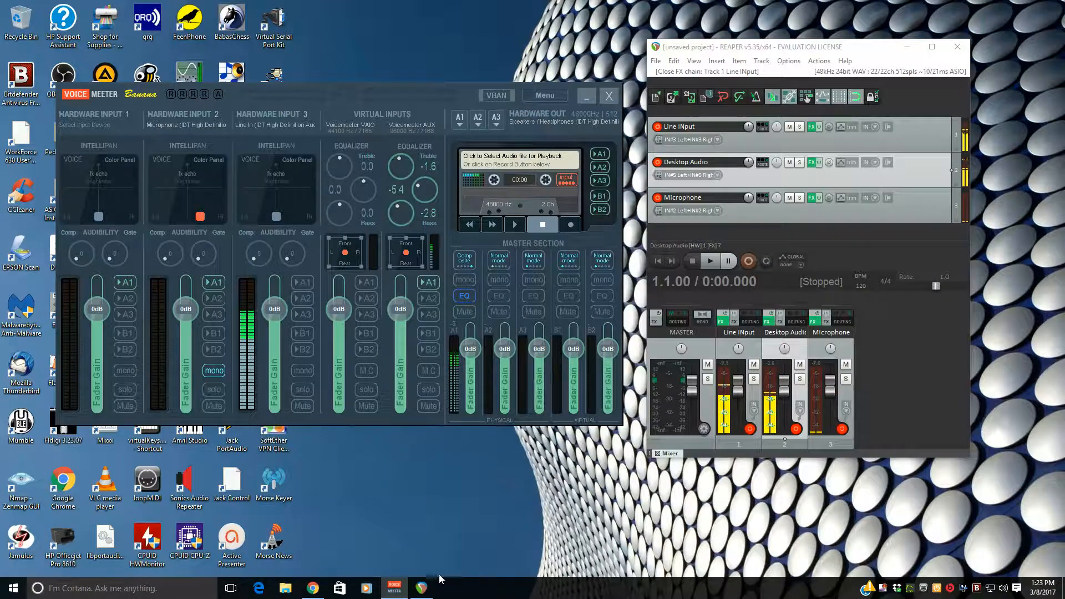
Switch to Chrome to show the YouTube video supplying the desktop audio, and hide the browser again.
click(314, 589)
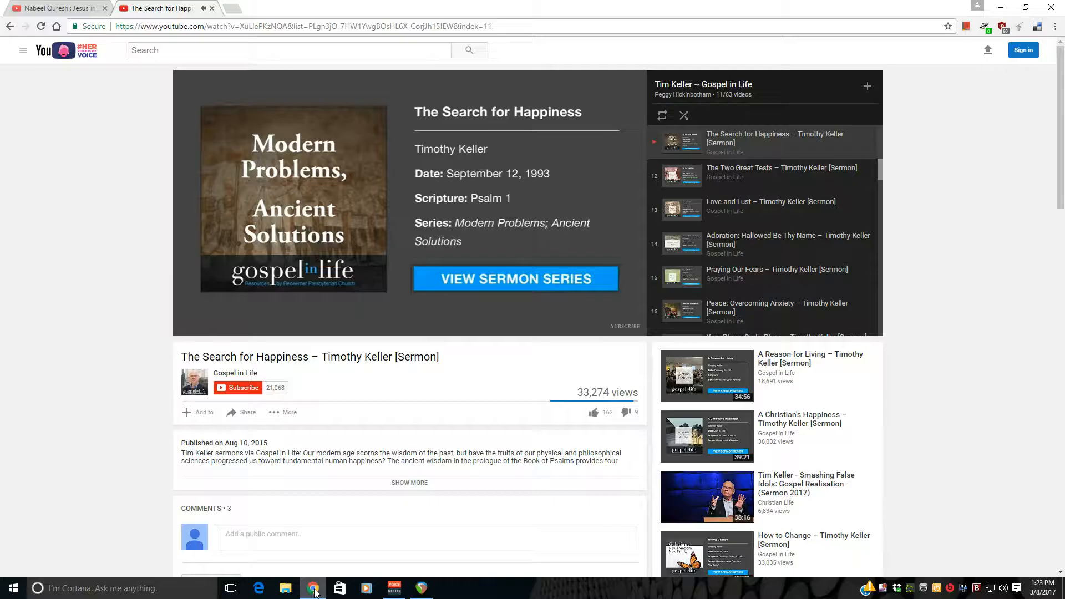
click(313, 590)
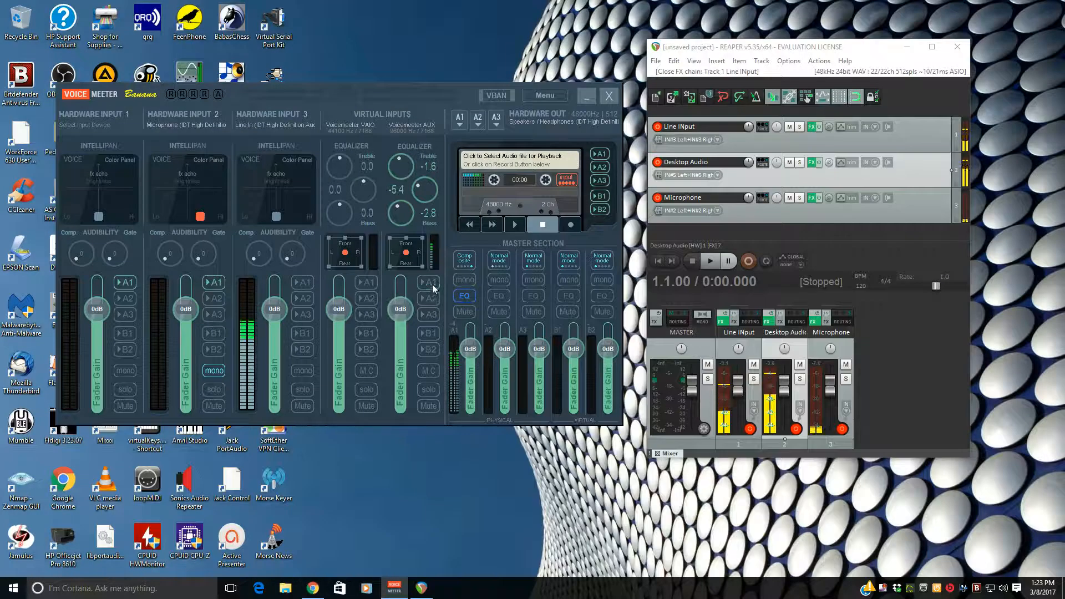